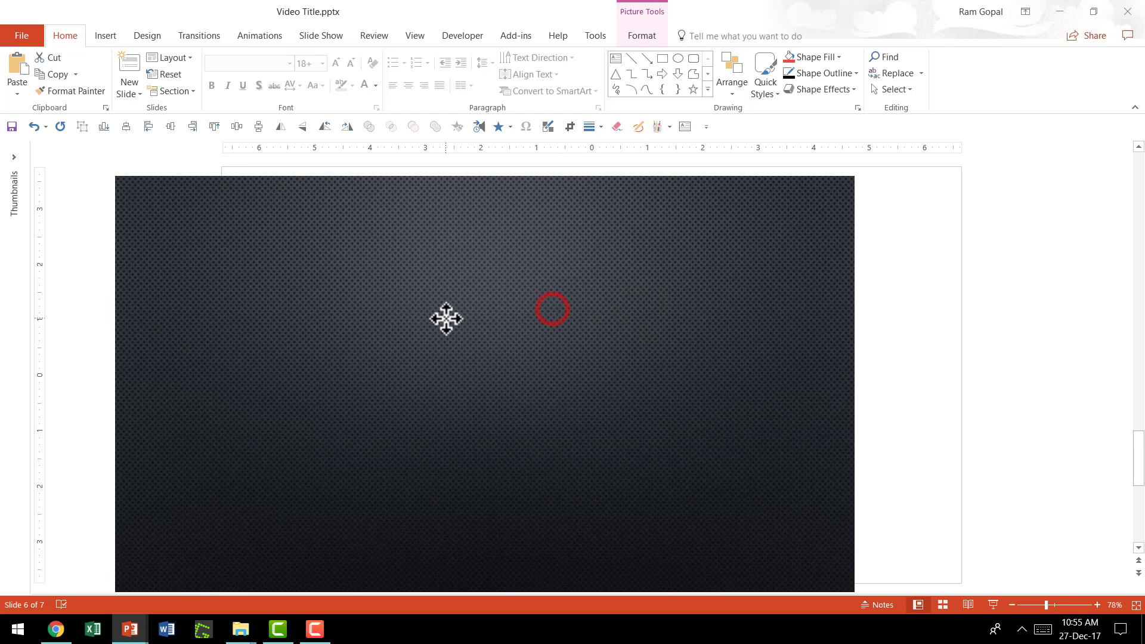
Put the dark background picture back in place and bring up the Downloads folder
left_click_drag(643, 314, 557, 317)
key("ctrl+z")
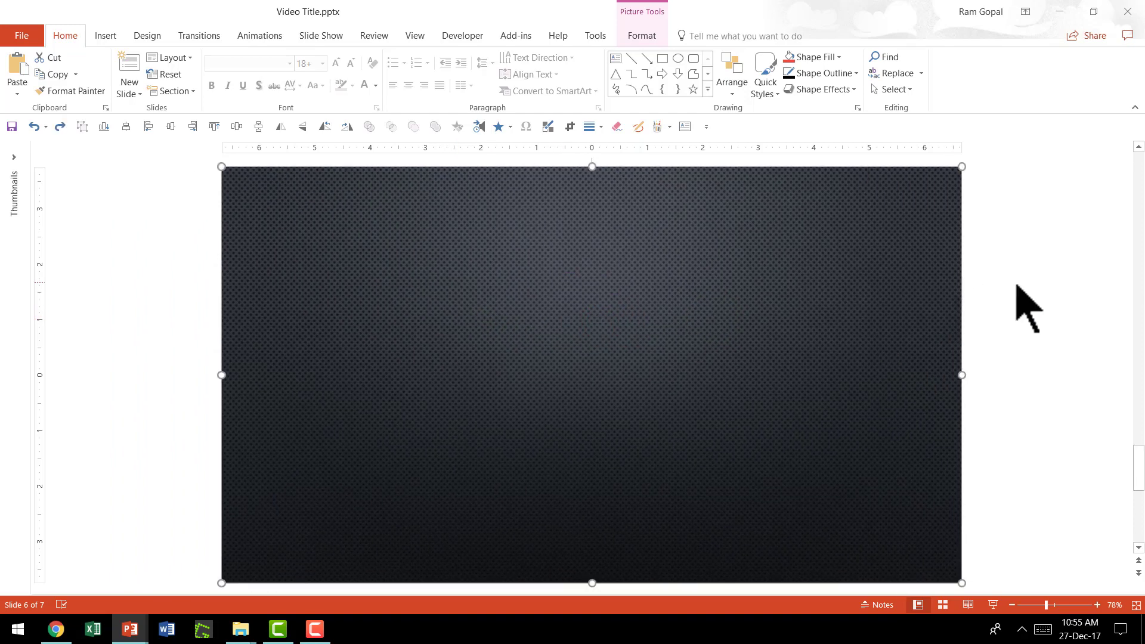
left_click(1016, 286)
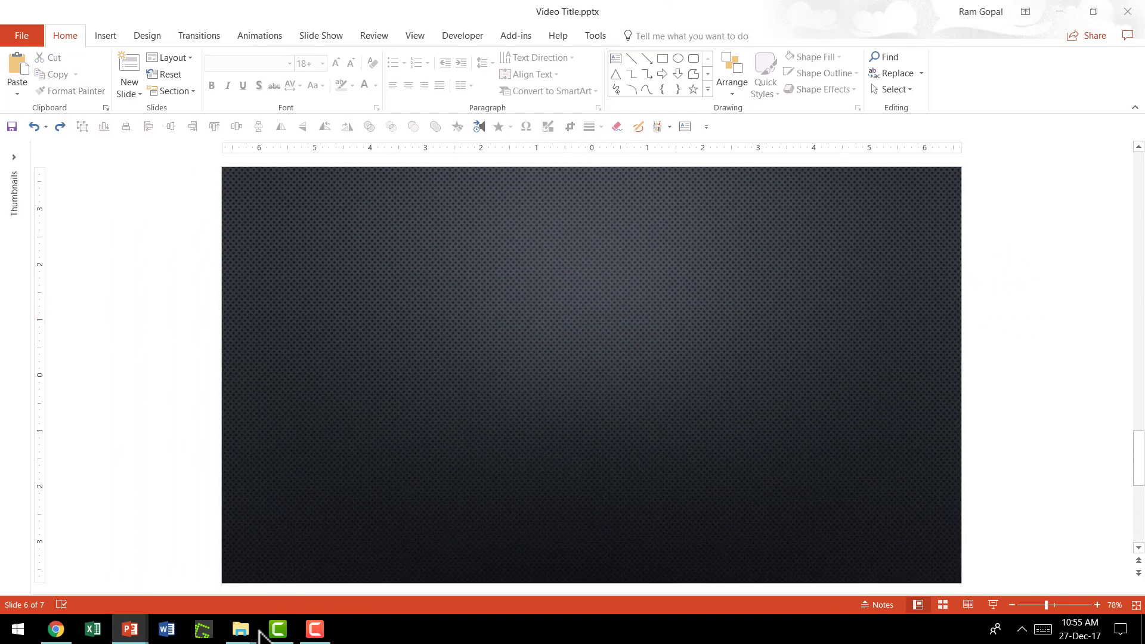
mouse_move(240, 630)
left_click(306, 555)
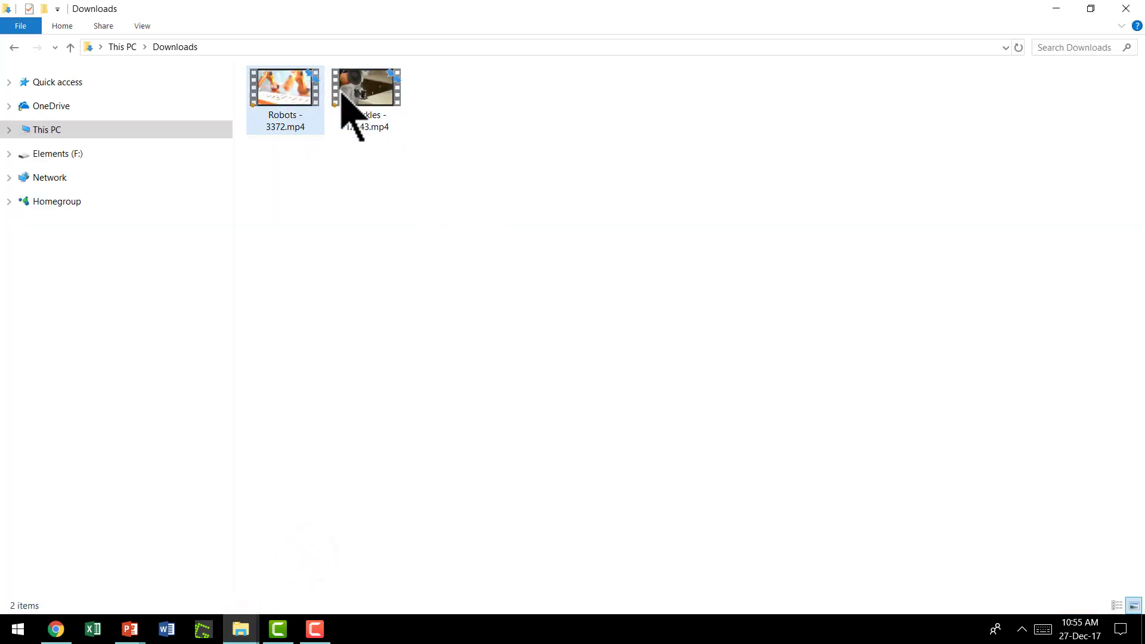
Review Pixabay's machine-tools video results, then copy Sparkles - 12543.mp4 from Downloads
left_click(57, 631)
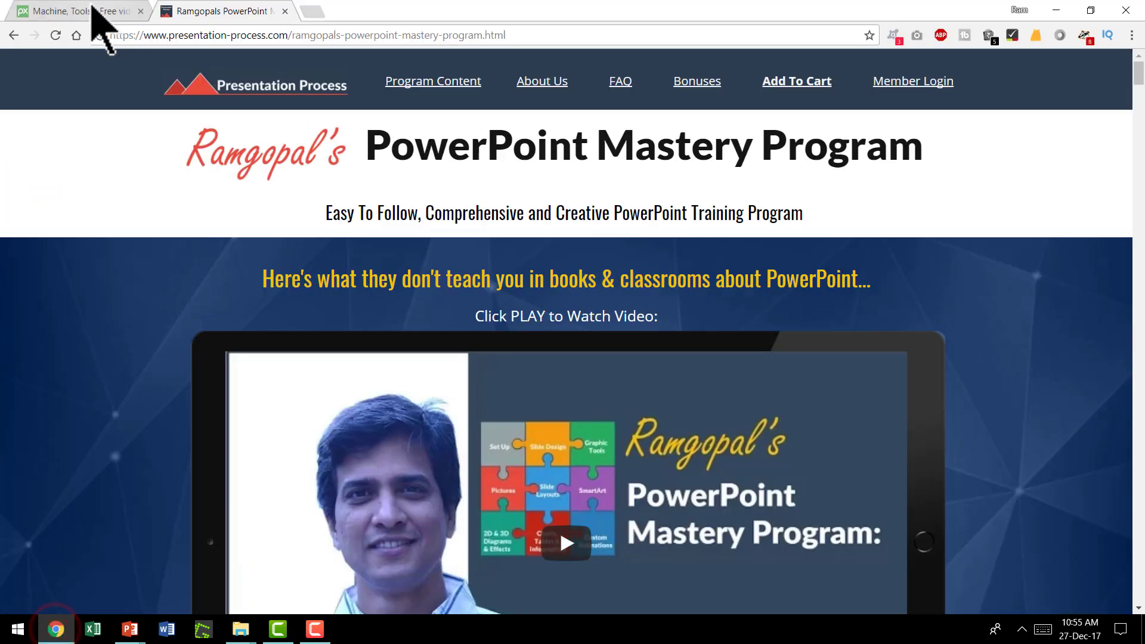
left_click(54, 11)
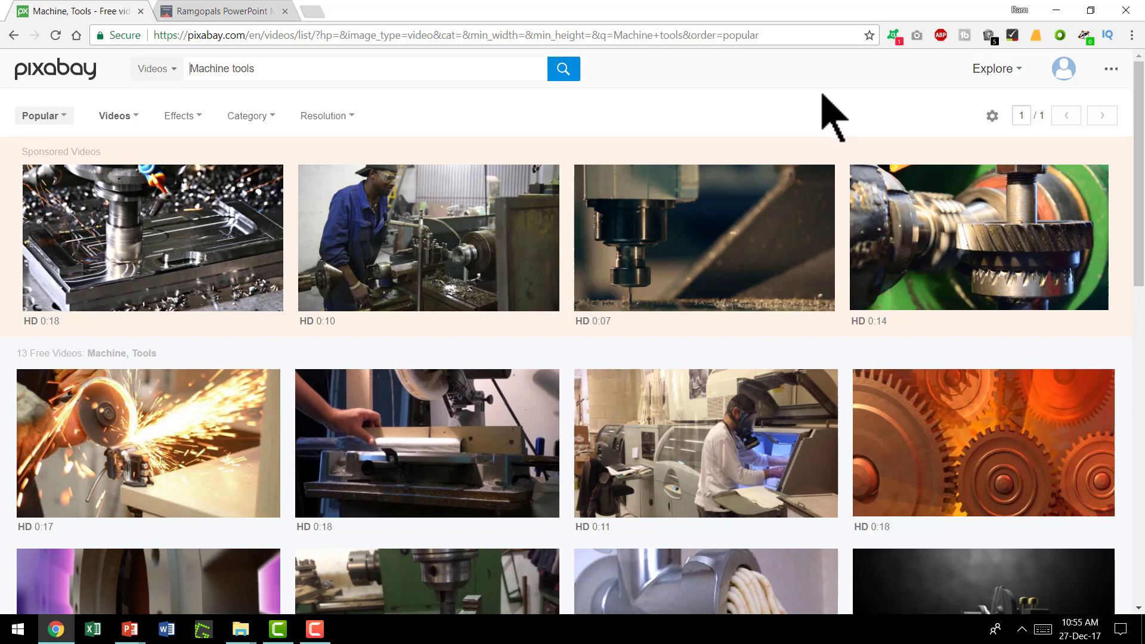
mouse_move(148, 442)
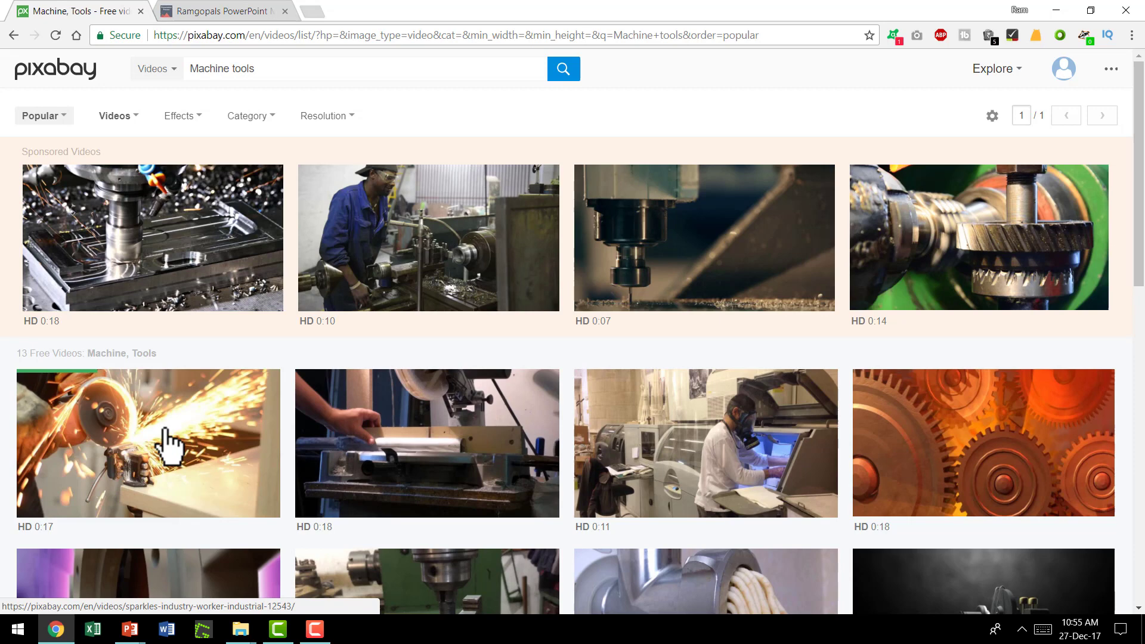
left_click(239, 628)
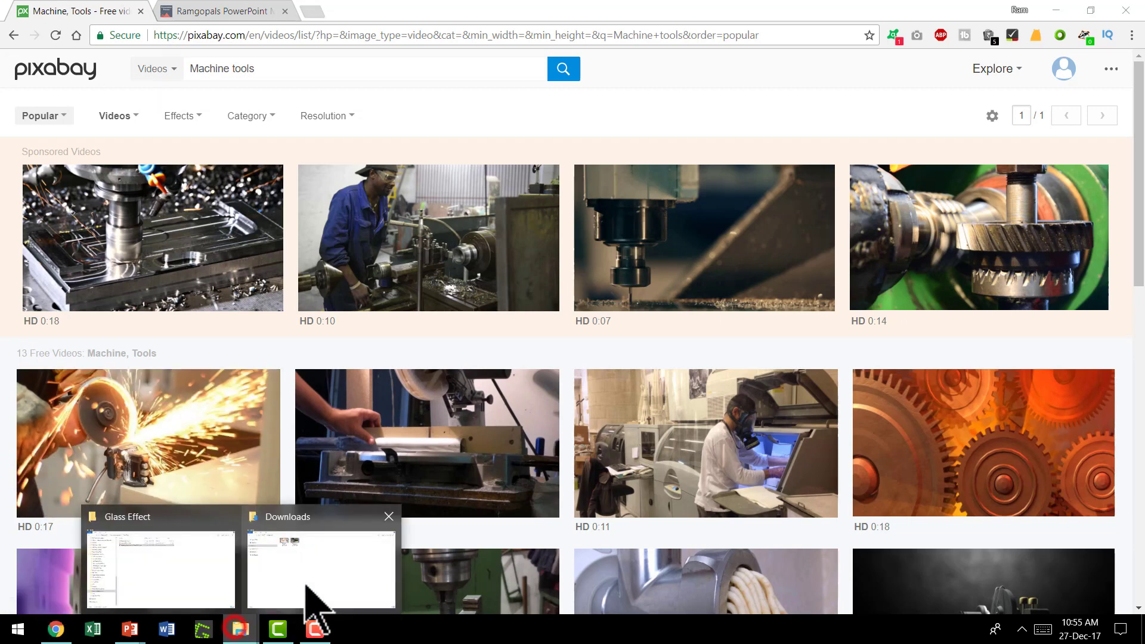
left_click(306, 586)
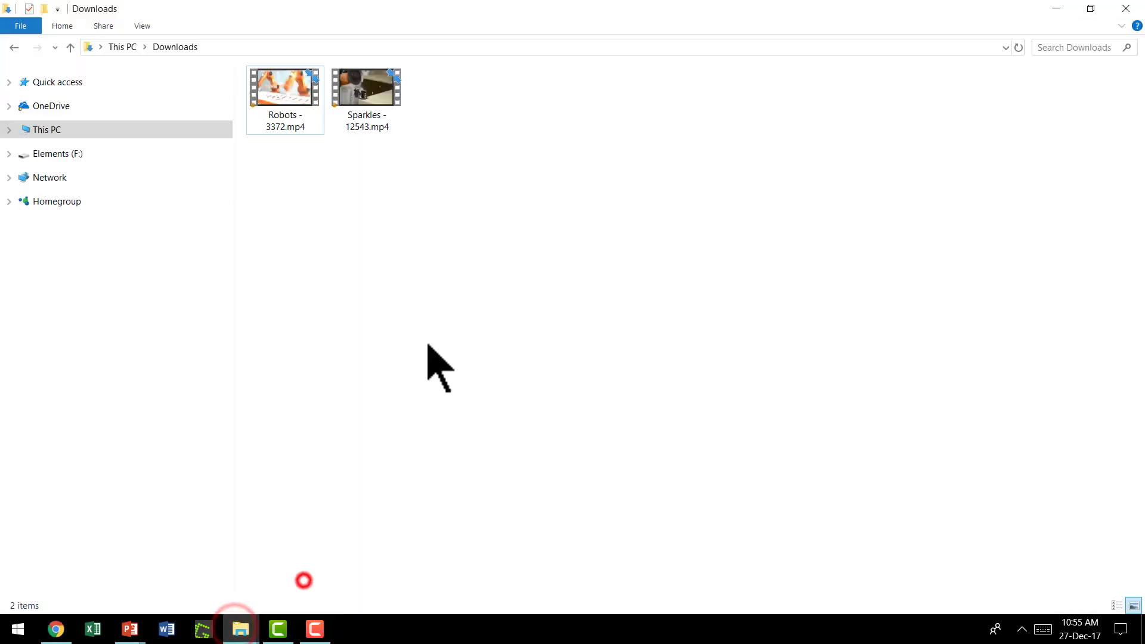
left_click(379, 106)
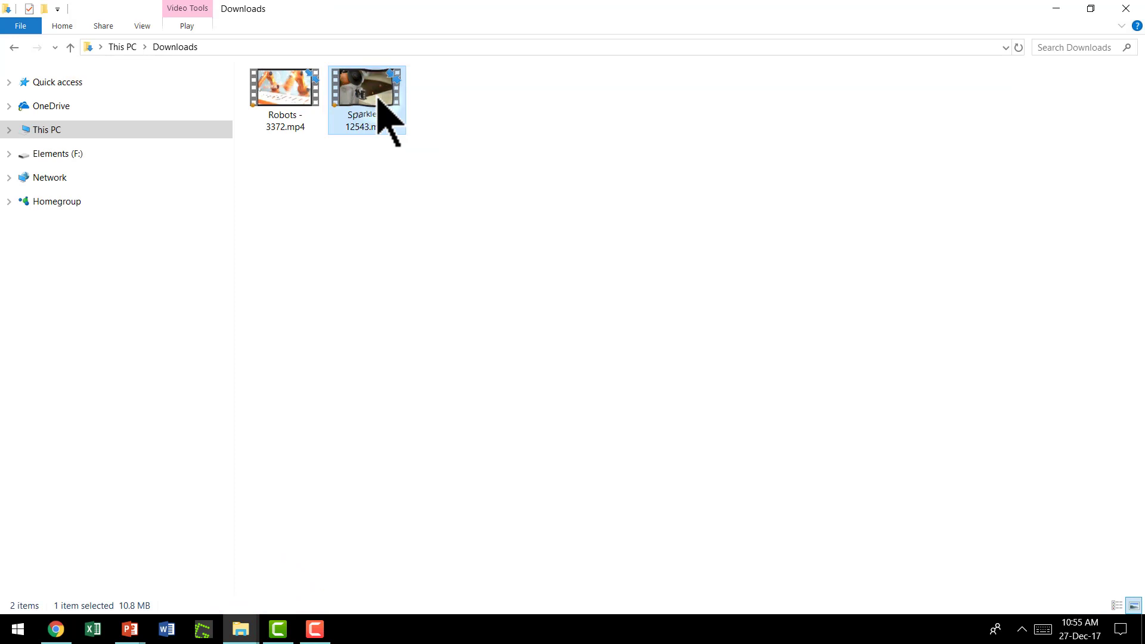
right_click(379, 103)
left_click(228, 286)
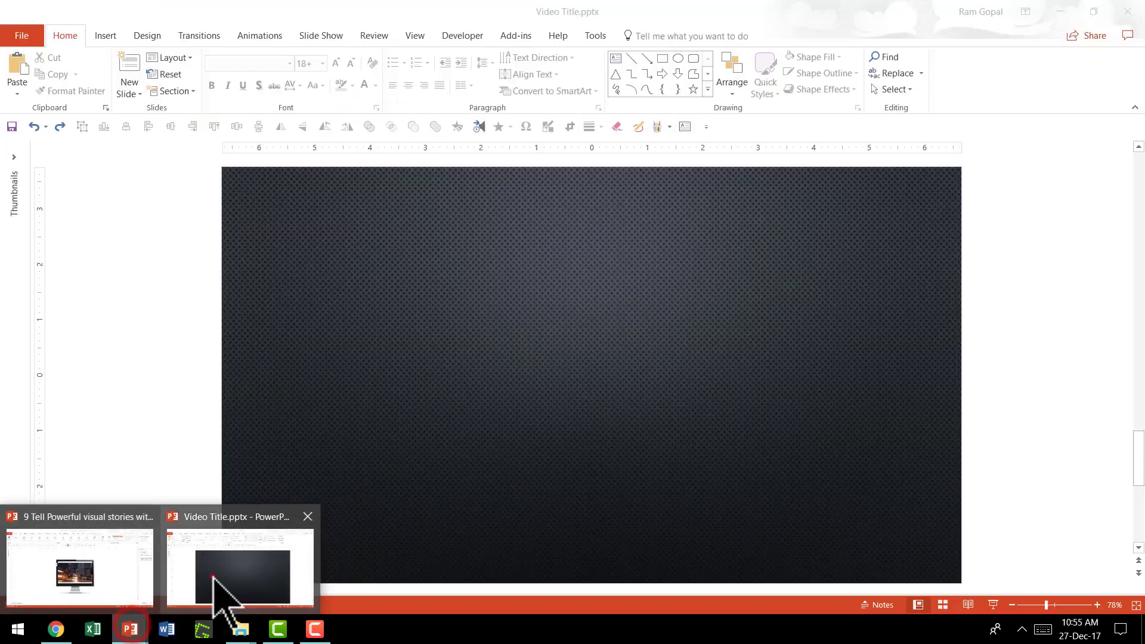
Paste the Sparkles video onto slide 6, shrink it, and reposition it over the background
left_click(211, 575)
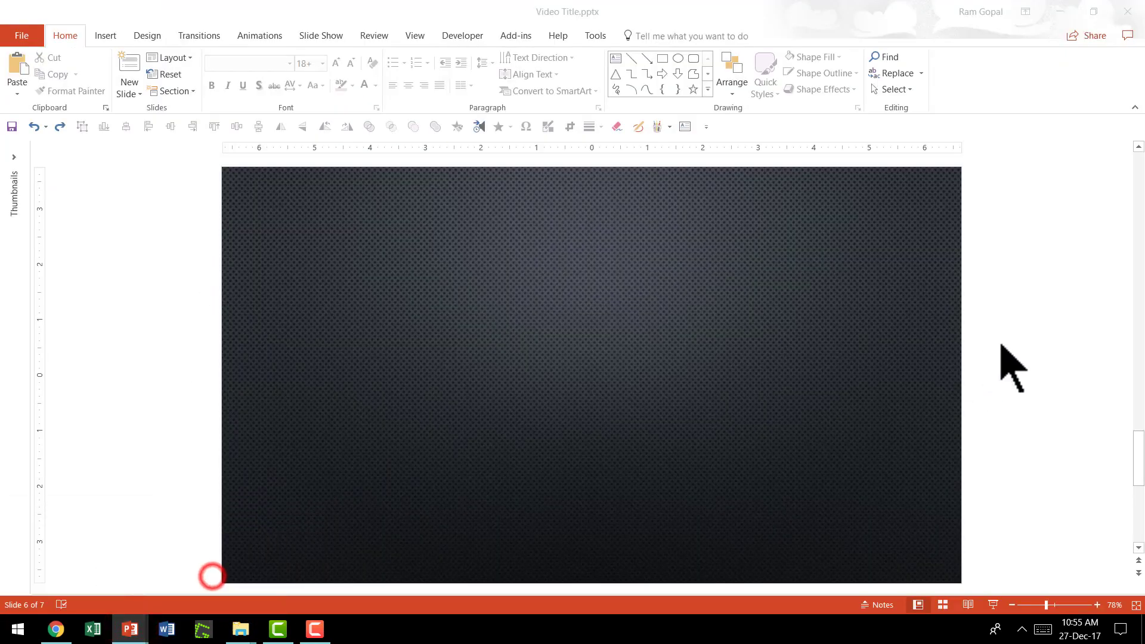
left_click(1030, 324)
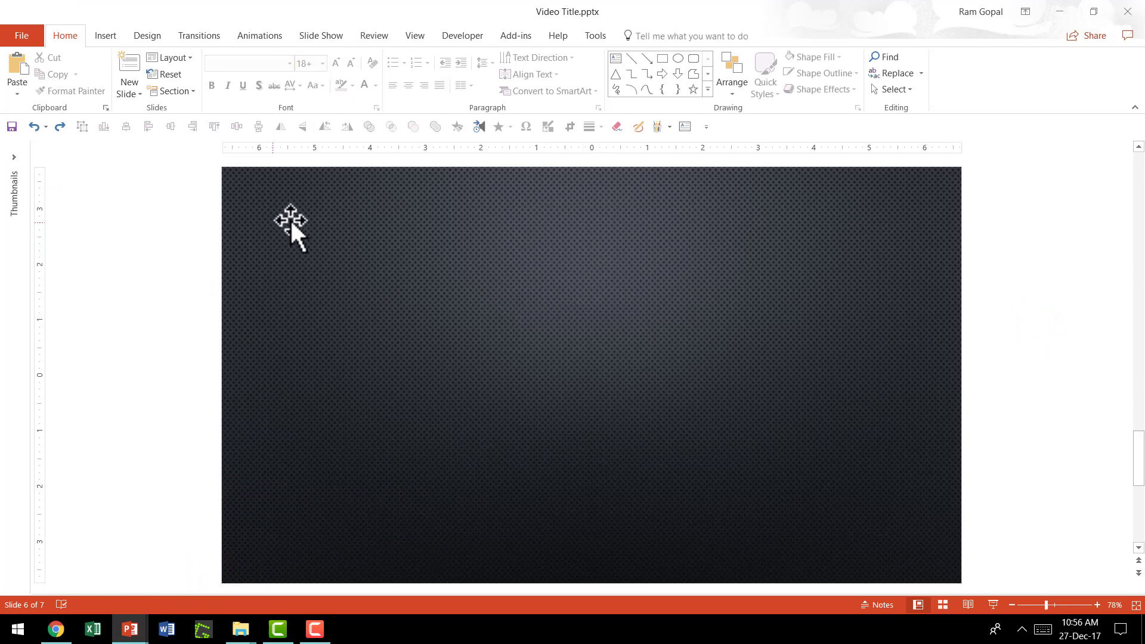
right_click(982, 285)
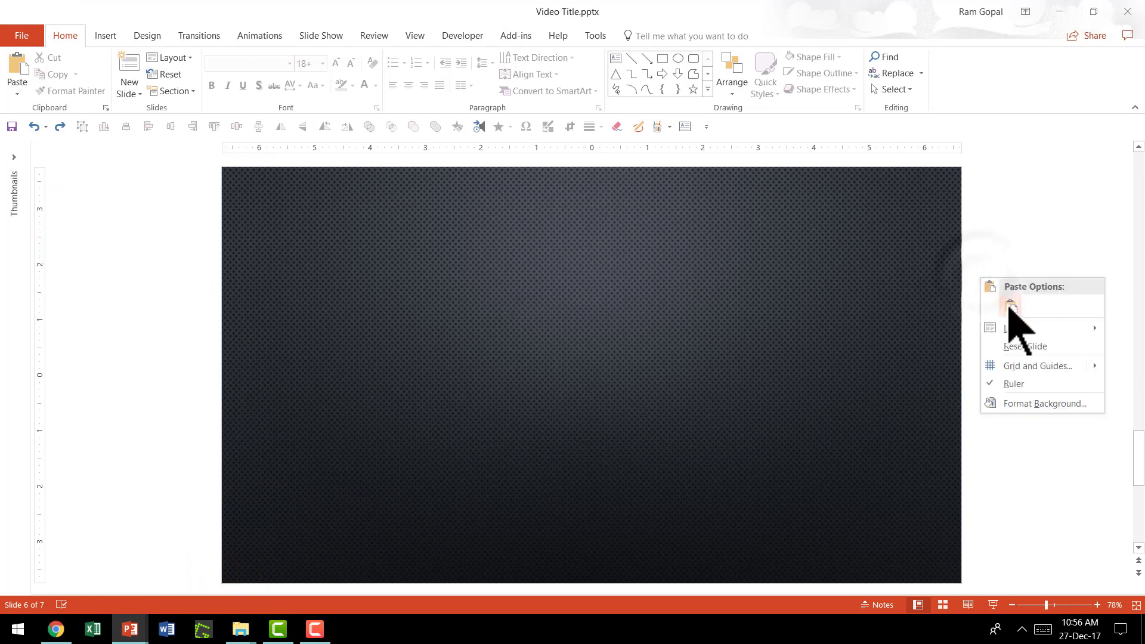
left_click(1006, 305)
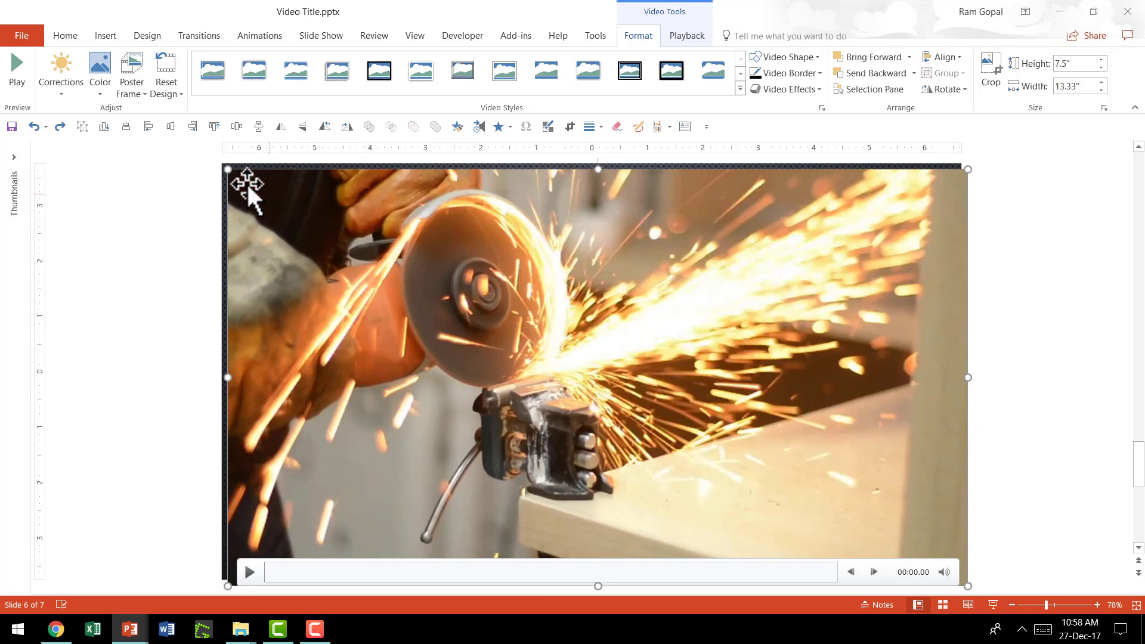
left_click_drag(227, 173, 495, 325)
left_click_drag(690, 396, 657, 329)
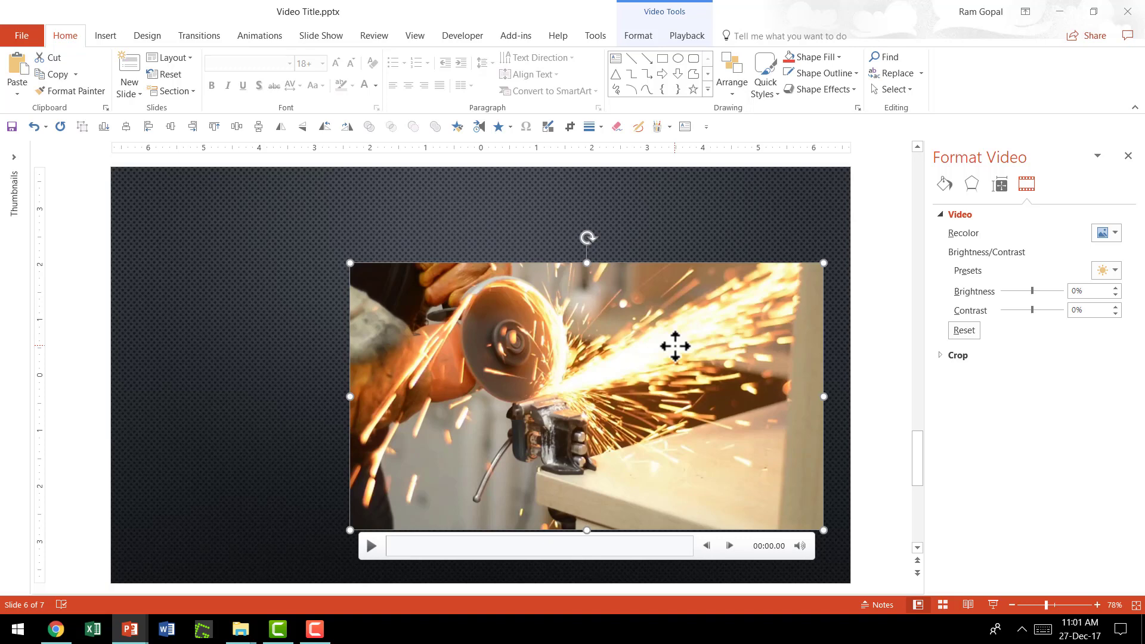
Tilt the video with the Contrasting Left 3-D rotation preset and move it higher
right_click(676, 346)
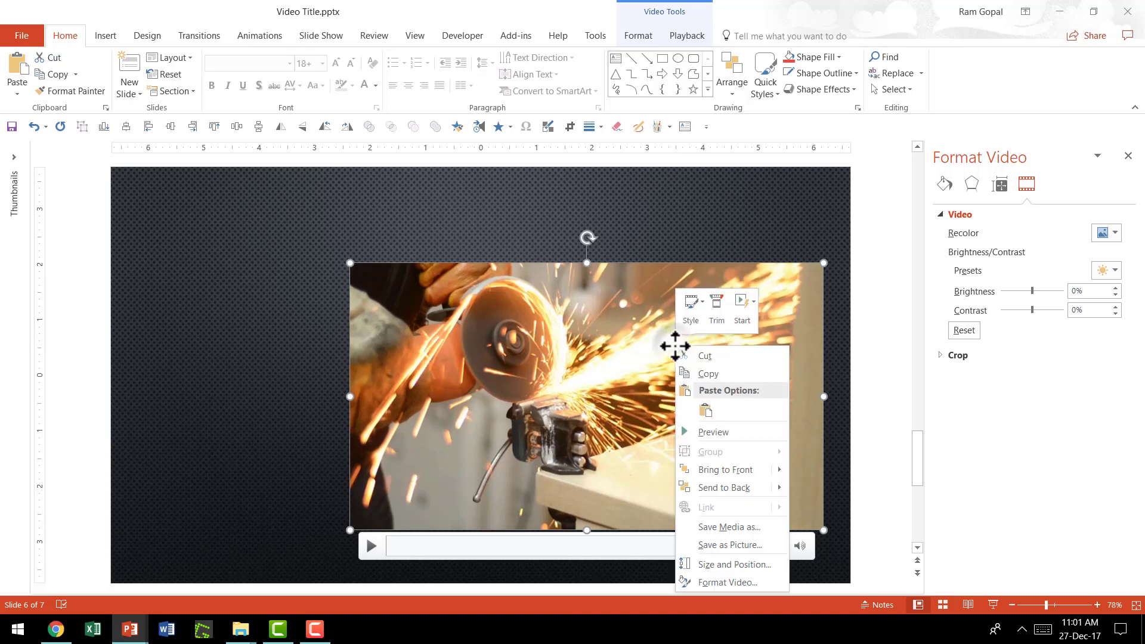
left_click(715, 577)
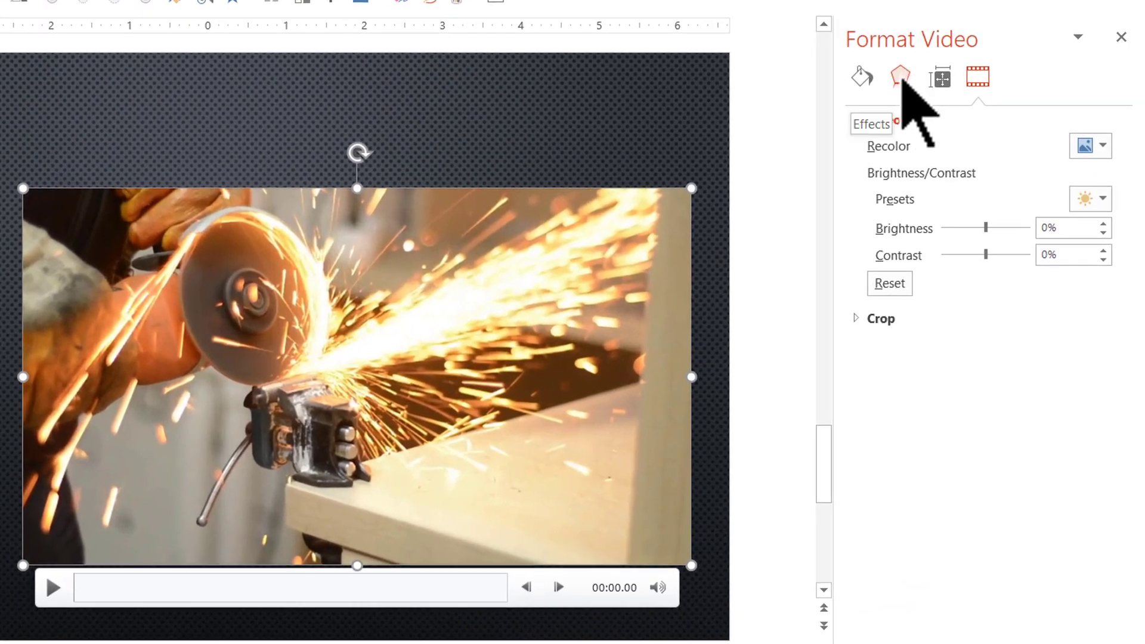
left_click(900, 77)
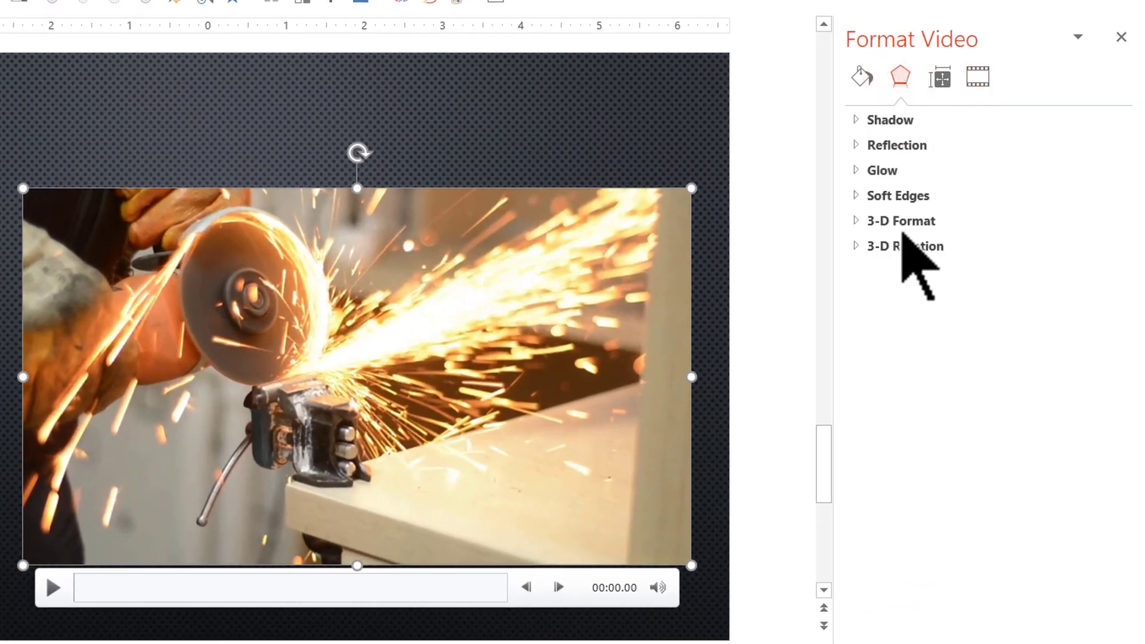
left_click(898, 250)
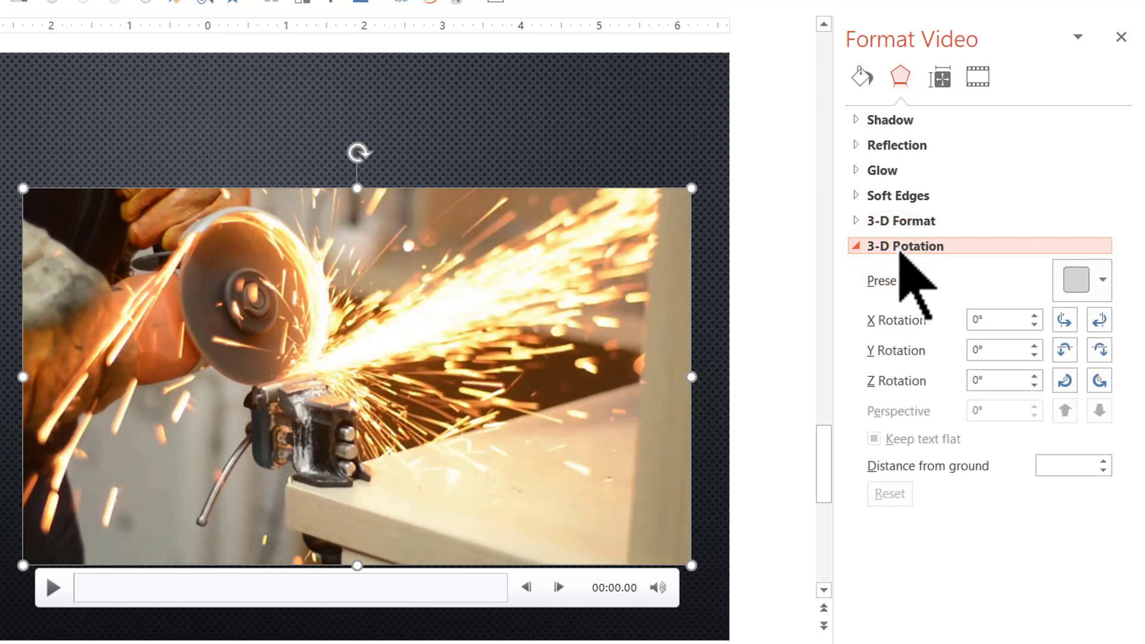
left_click(1090, 282)
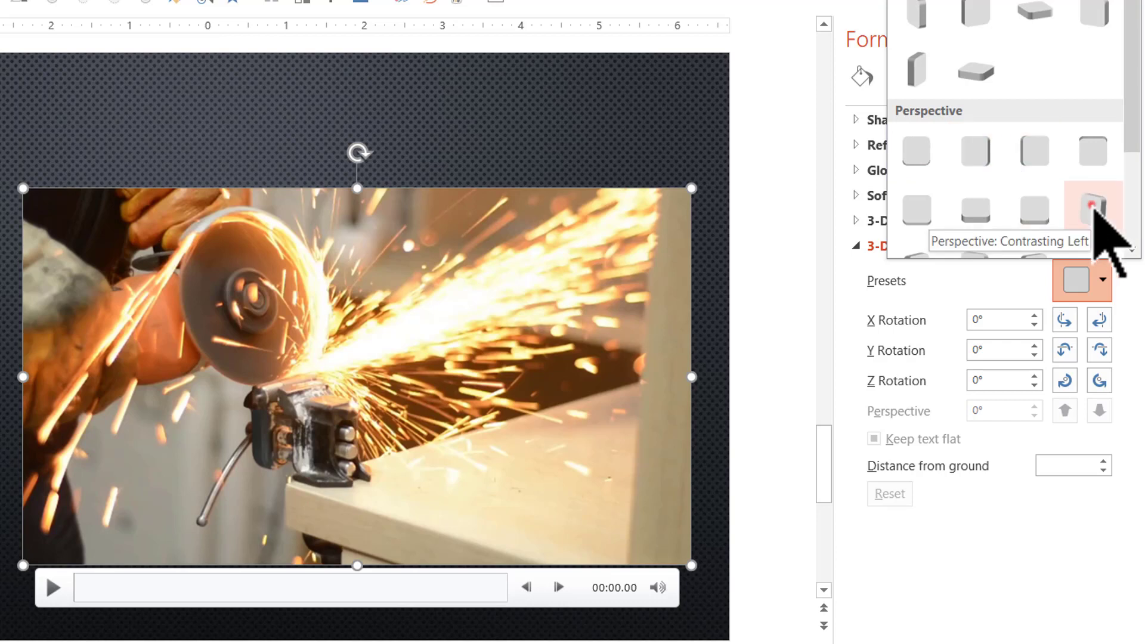
left_click(1092, 207)
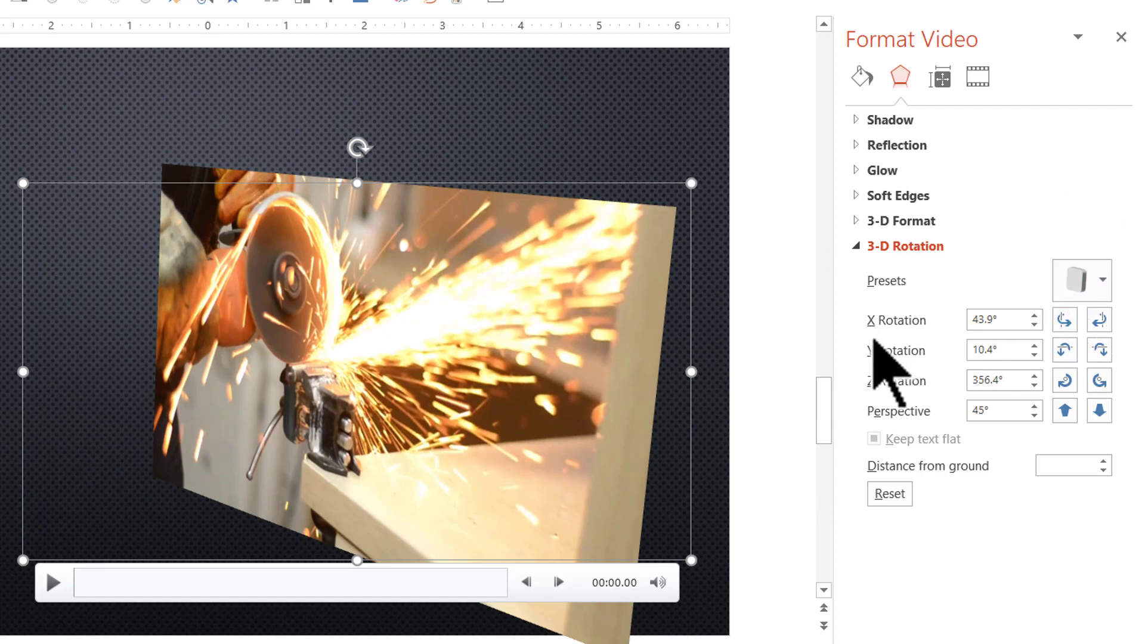
left_click_drag(688, 258, 690, 204)
Add a reflection beneath the sparks video
left_click(869, 145)
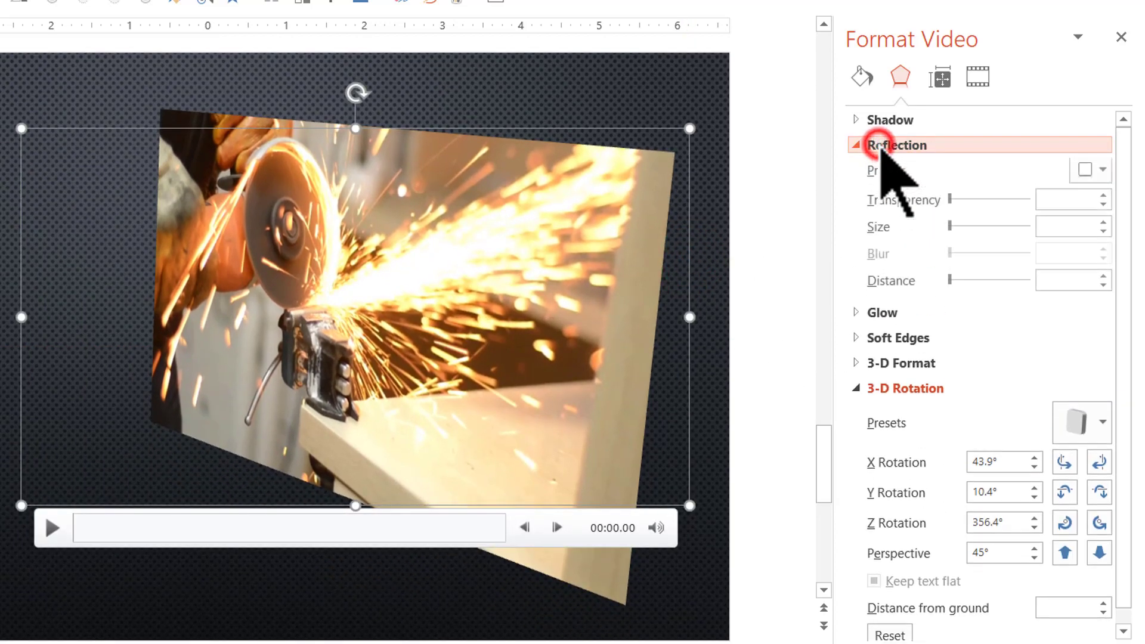
left_click(1103, 170)
left_click(967, 322)
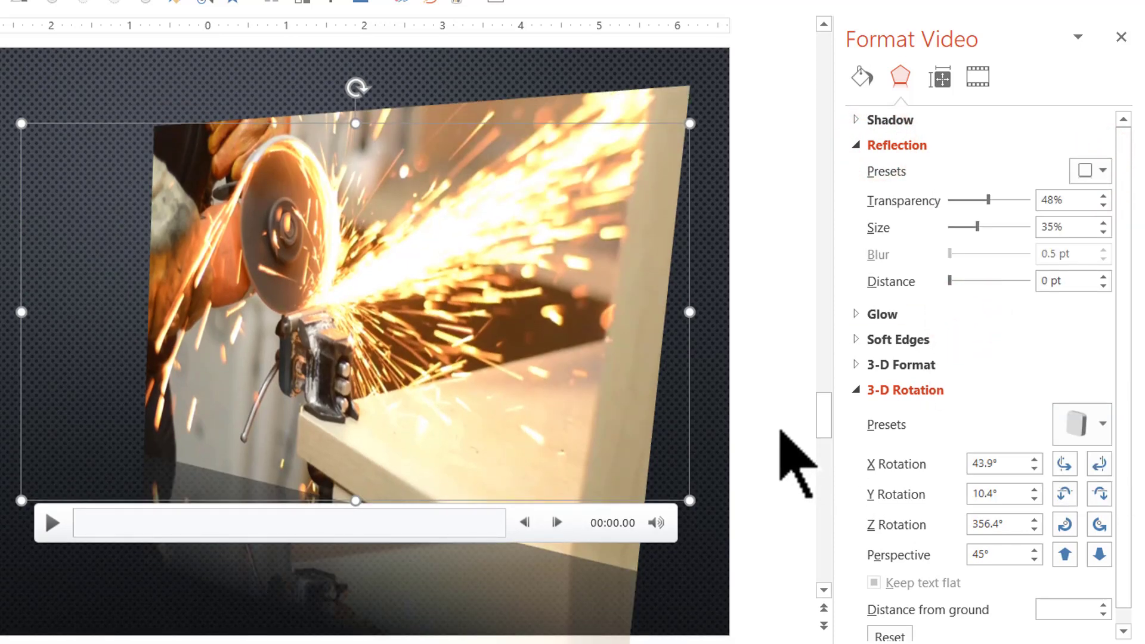
Give the video a cutout top bevel and a 10 pt 3-D depth
left_click(860, 365)
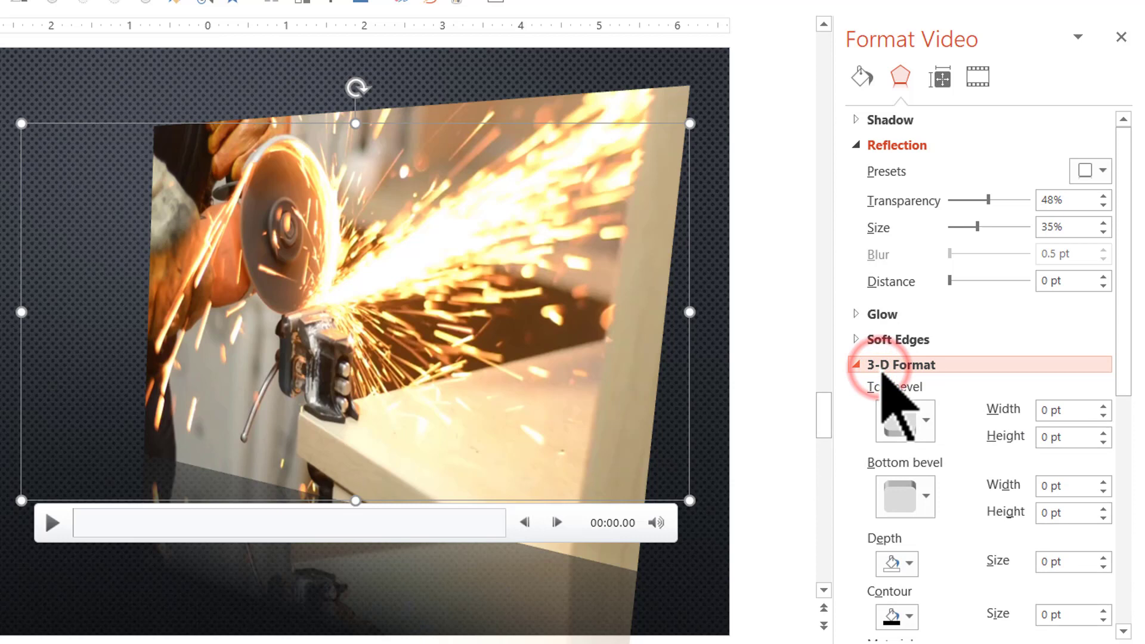
left_click(899, 418)
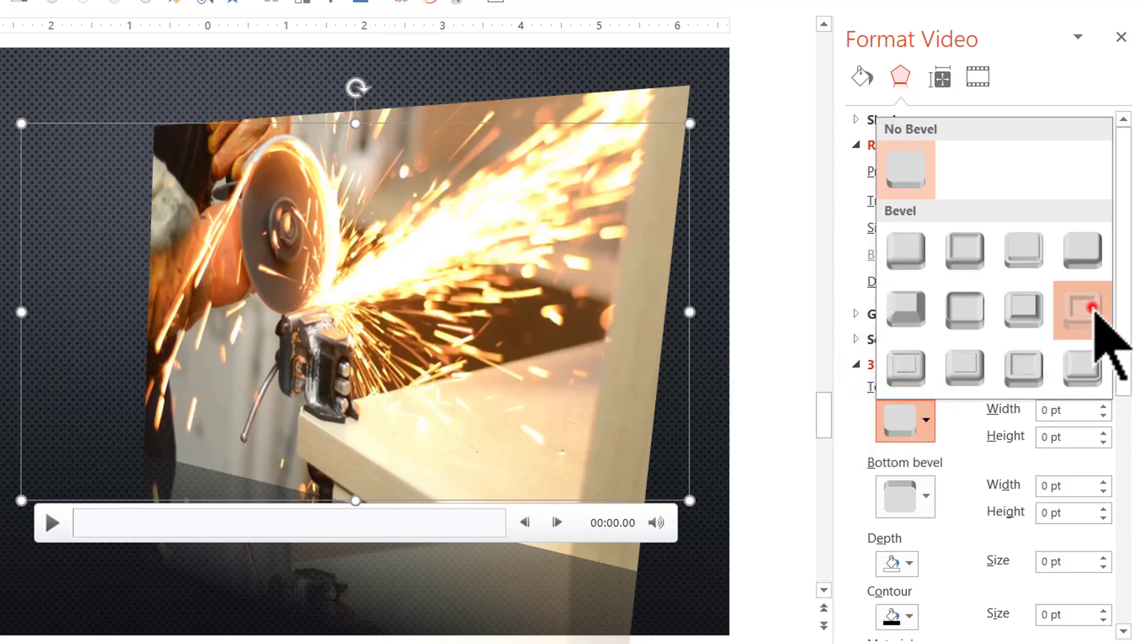
left_click(1093, 312)
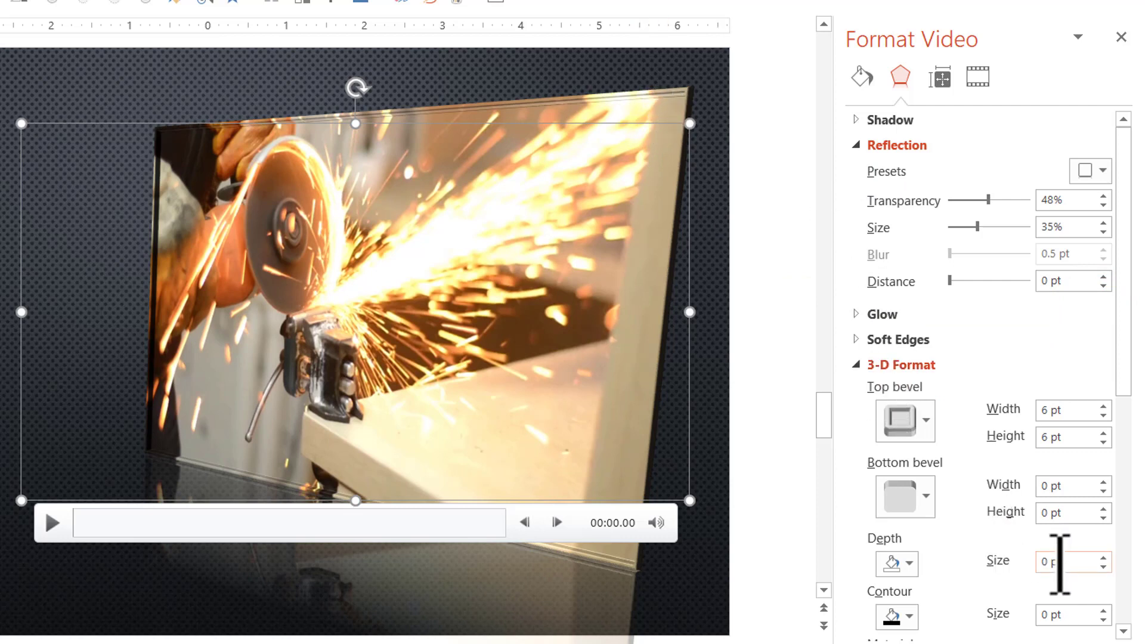
triple_click(1063, 562)
type("10")
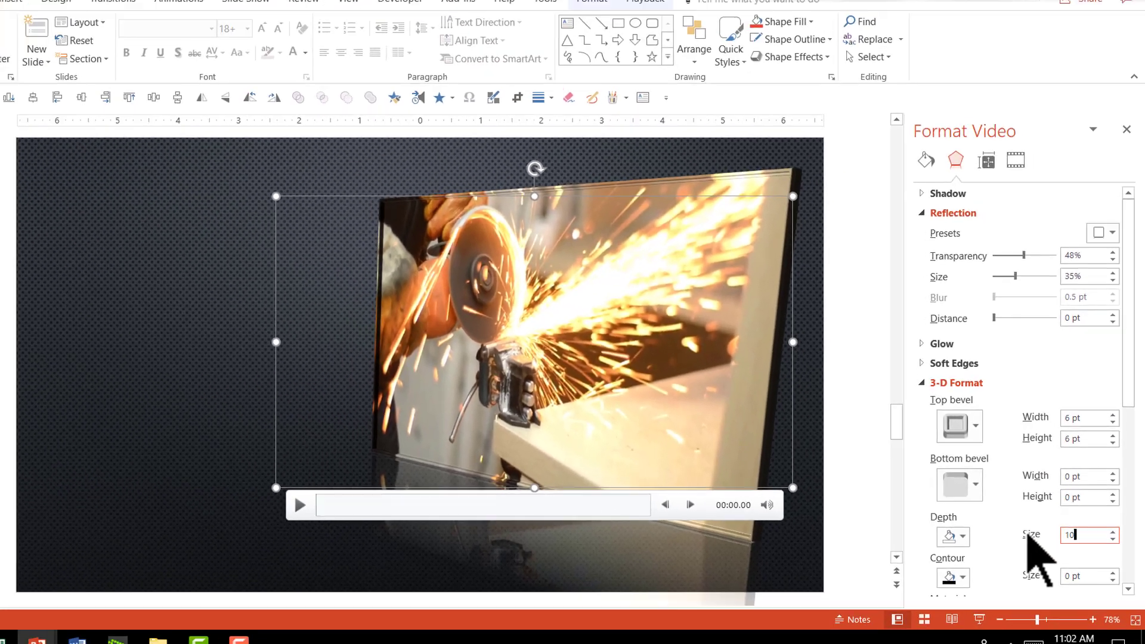
left_click(1026, 183)
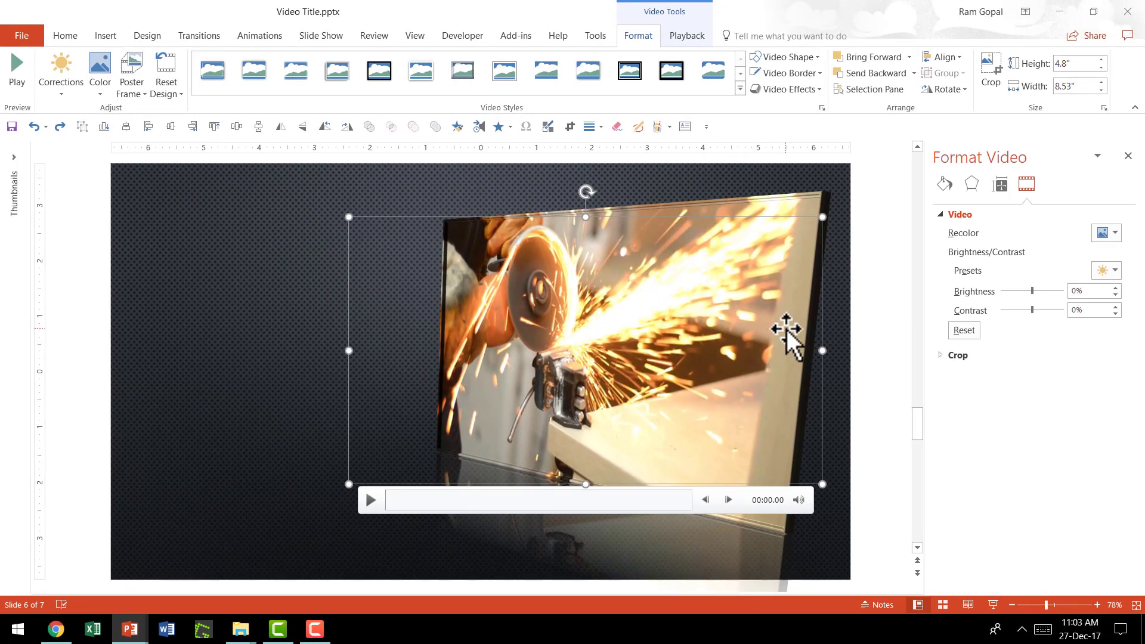
Frame the sparks video with a white (Background 1) border at 3 pt weight
left_click(796, 73)
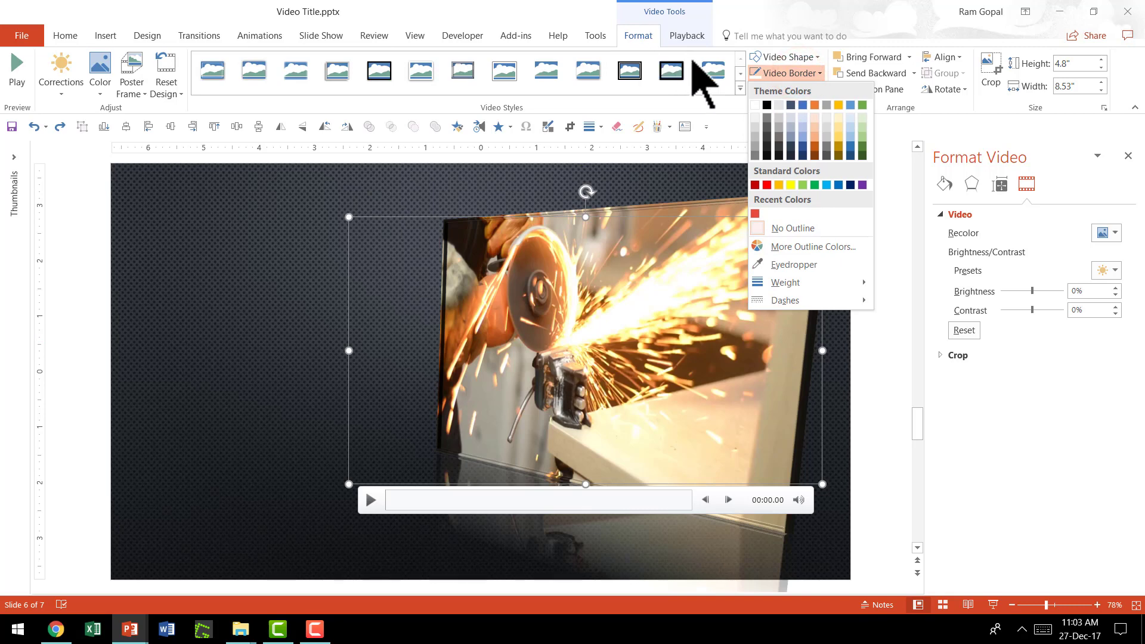
left_click(756, 107)
left_click(774, 72)
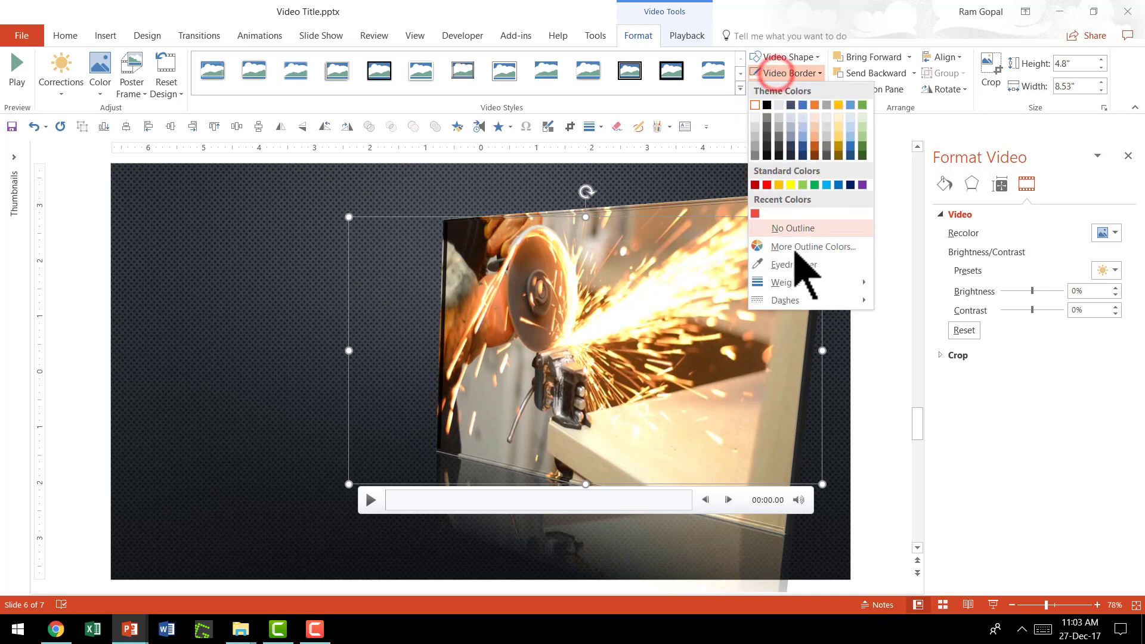
mouse_move(786, 282)
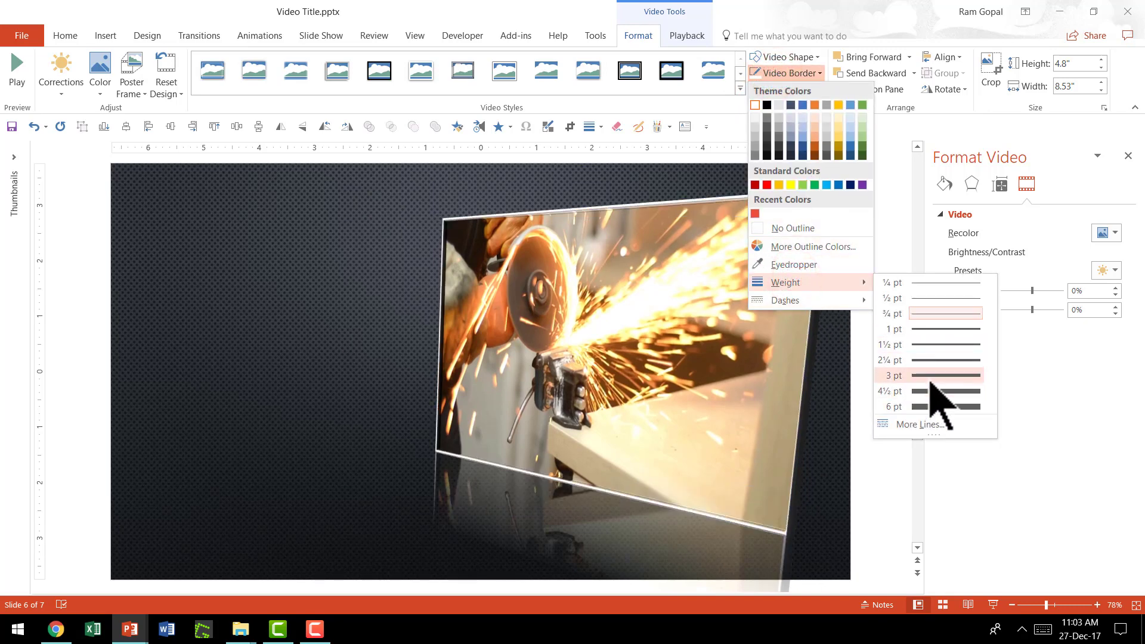
left_click(928, 378)
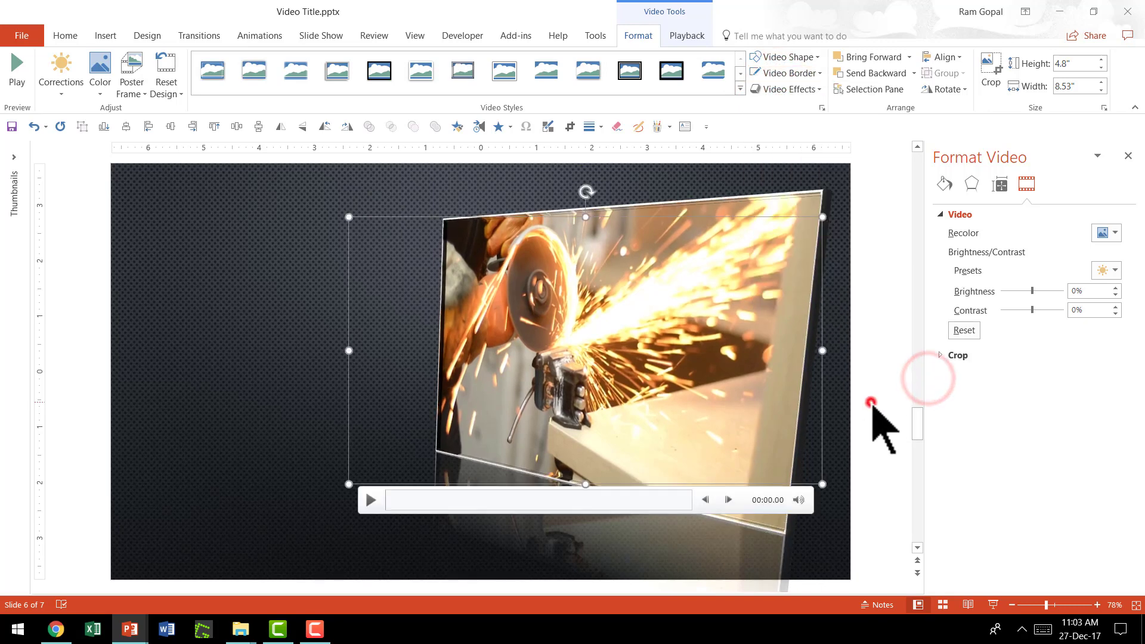
left_click(868, 402)
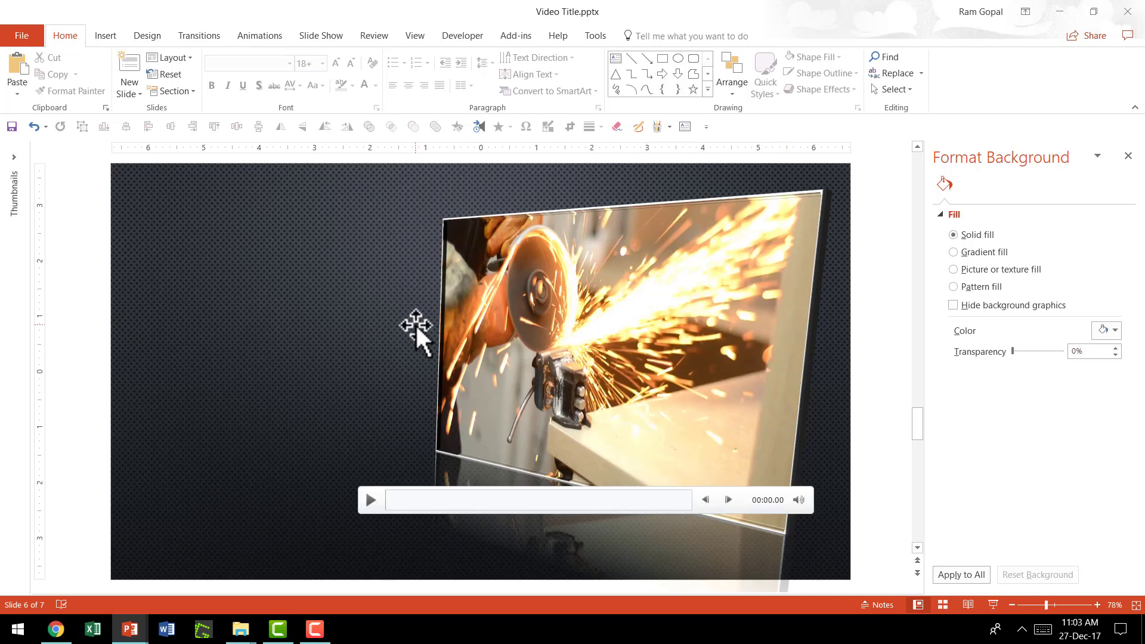
scroll(415, 323, "up", 5)
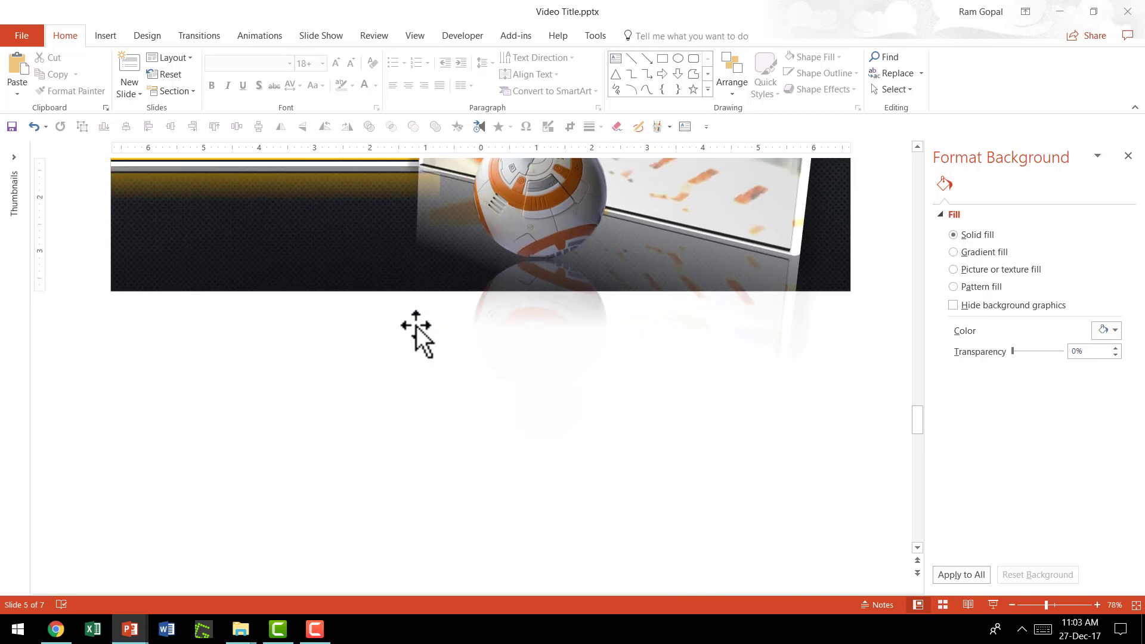
scroll(416, 326, "up", 3)
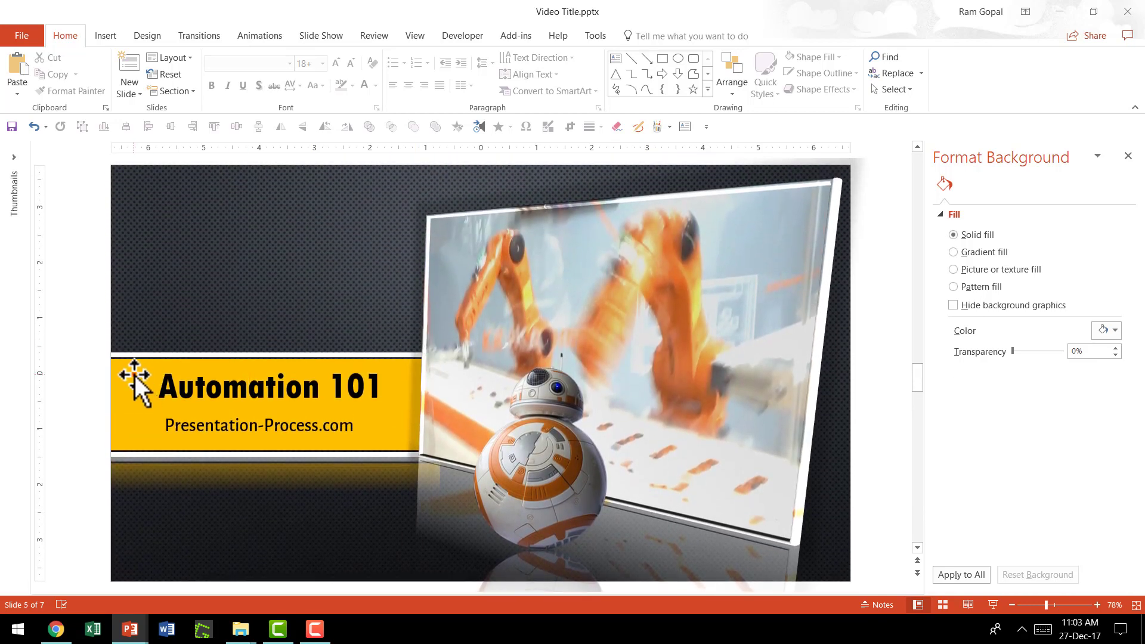
On slide 5, shift the yellow banner to the slide edge and select the whole banner group
left_click(135, 375)
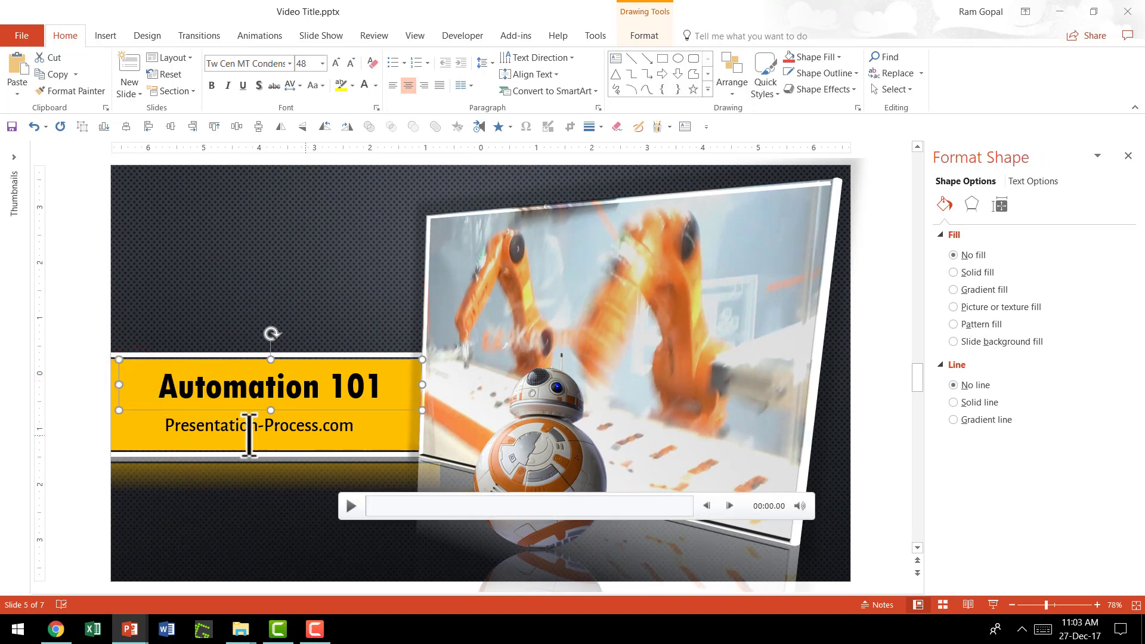
left_click(222, 427)
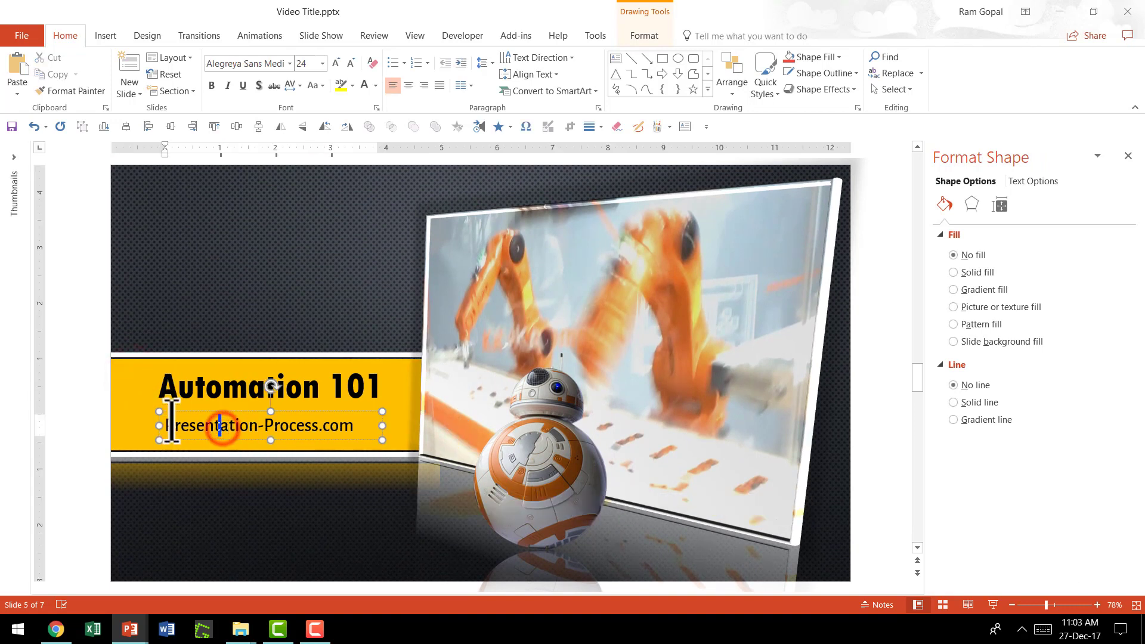
left_click(113, 414)
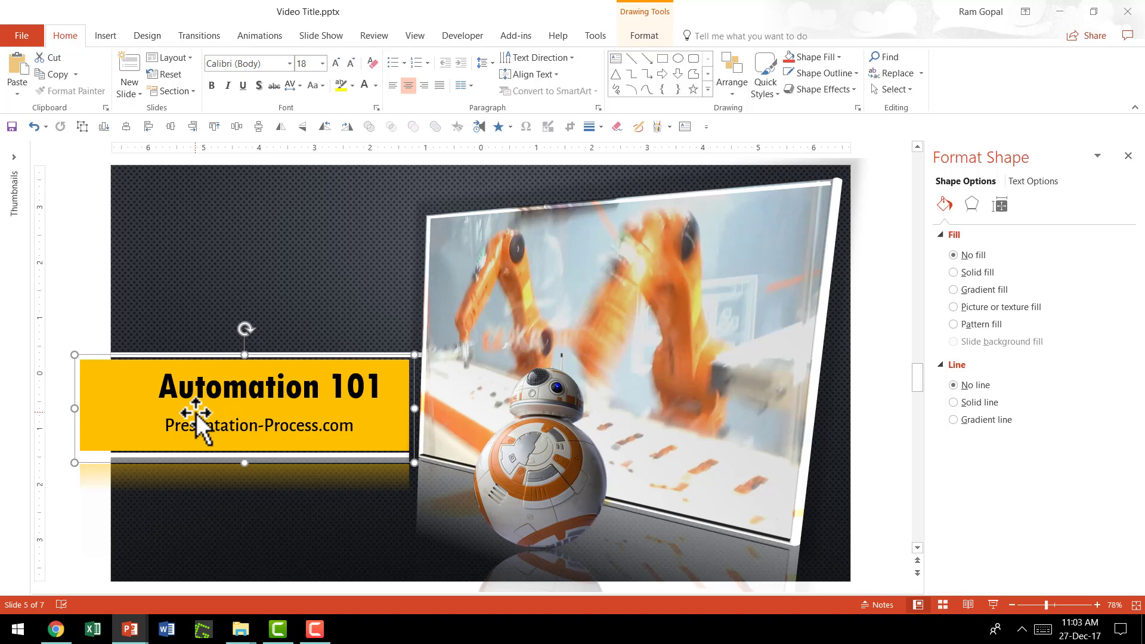
left_click_drag(196, 413, 214, 412)
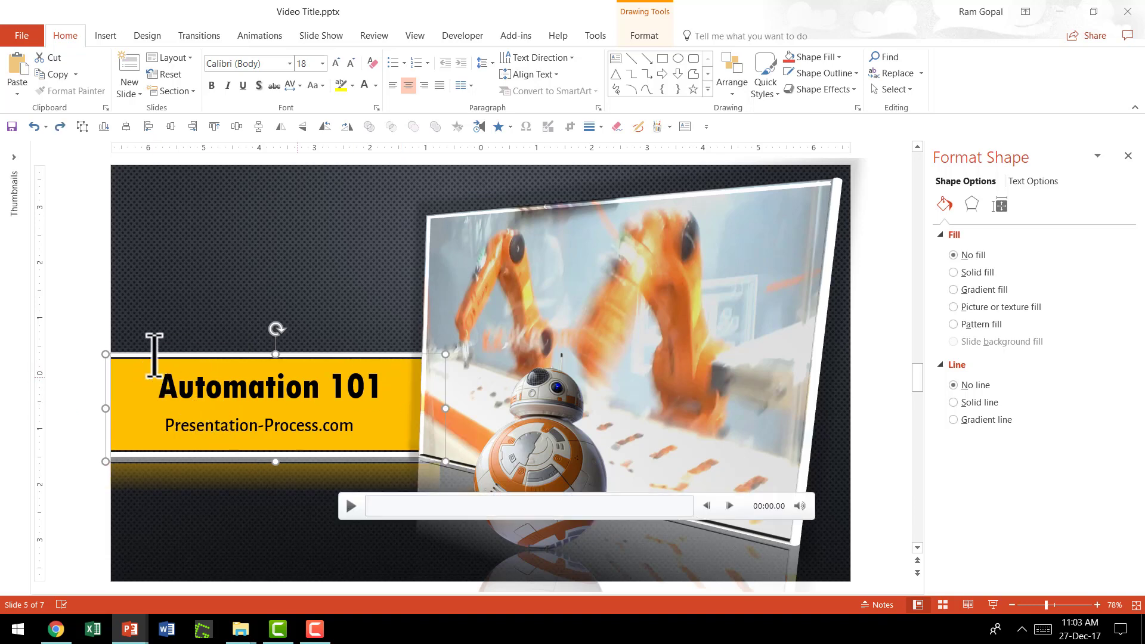
left_click(97, 346)
left_click(115, 355)
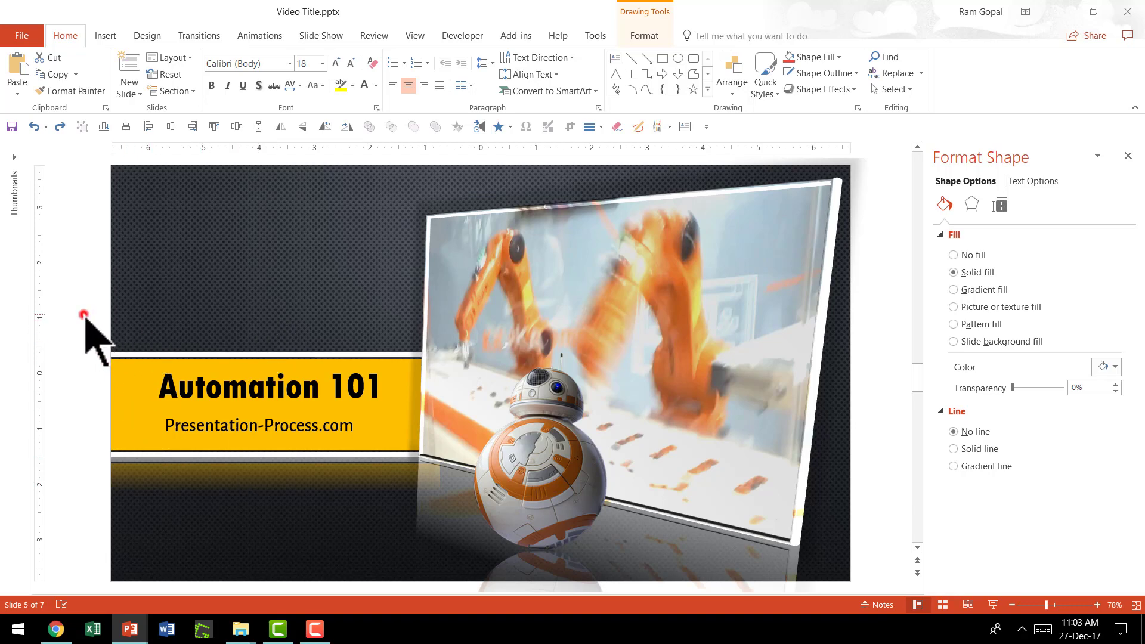
left_click_drag(80, 313, 530, 506)
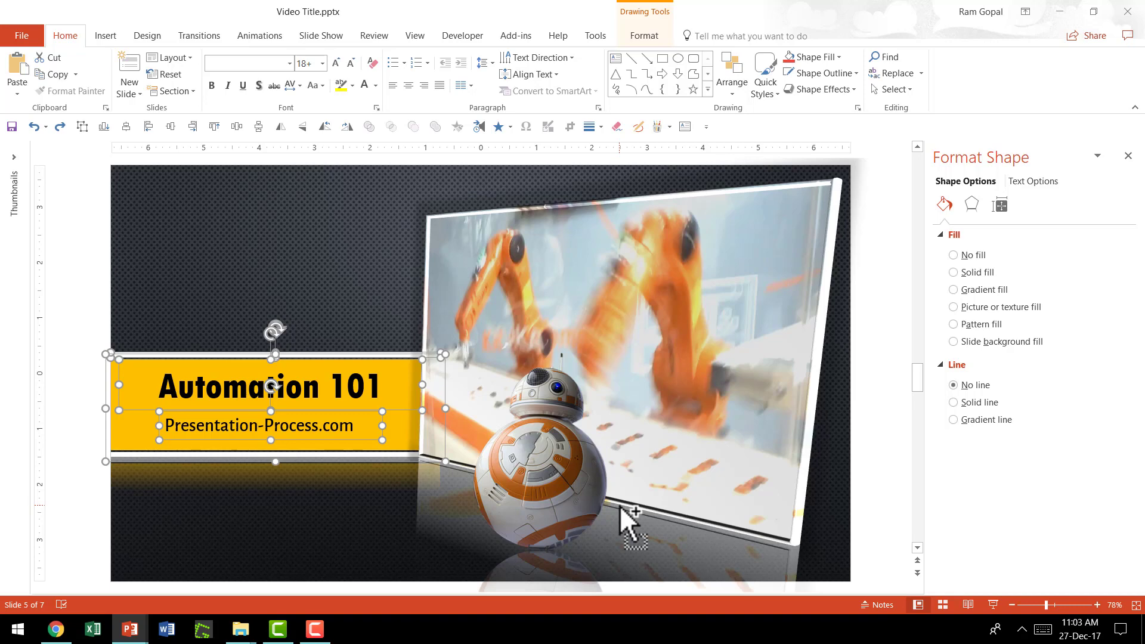
scroll(619, 505, "down", 1)
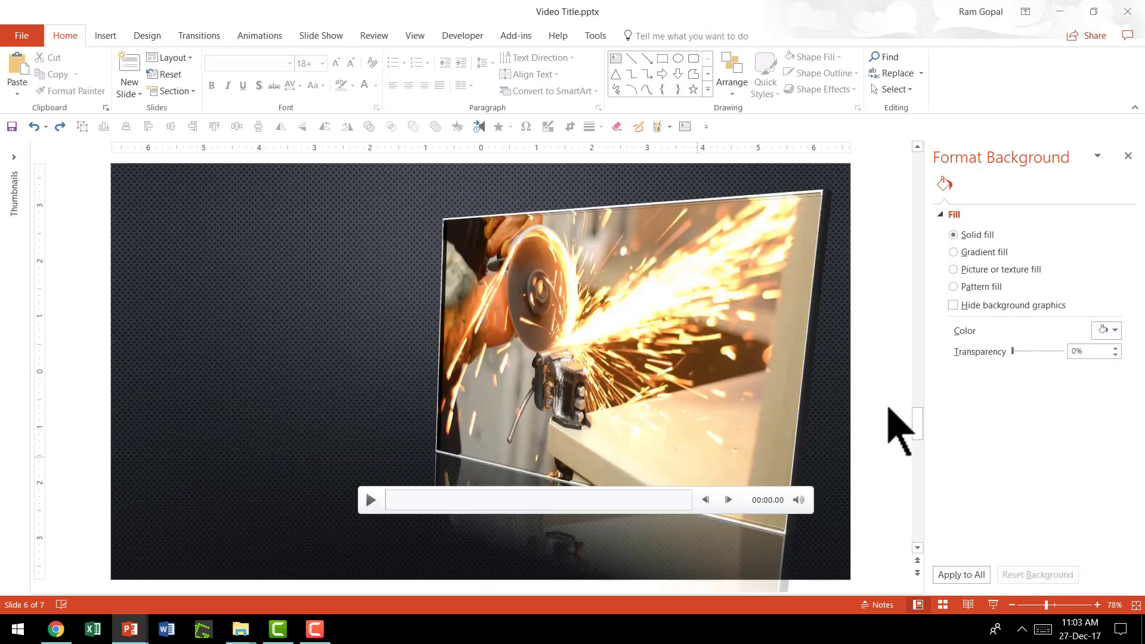
Paste the Automation 101 banner onto slide 6 and bring the grinder video in front of it
key("ctrl+v")
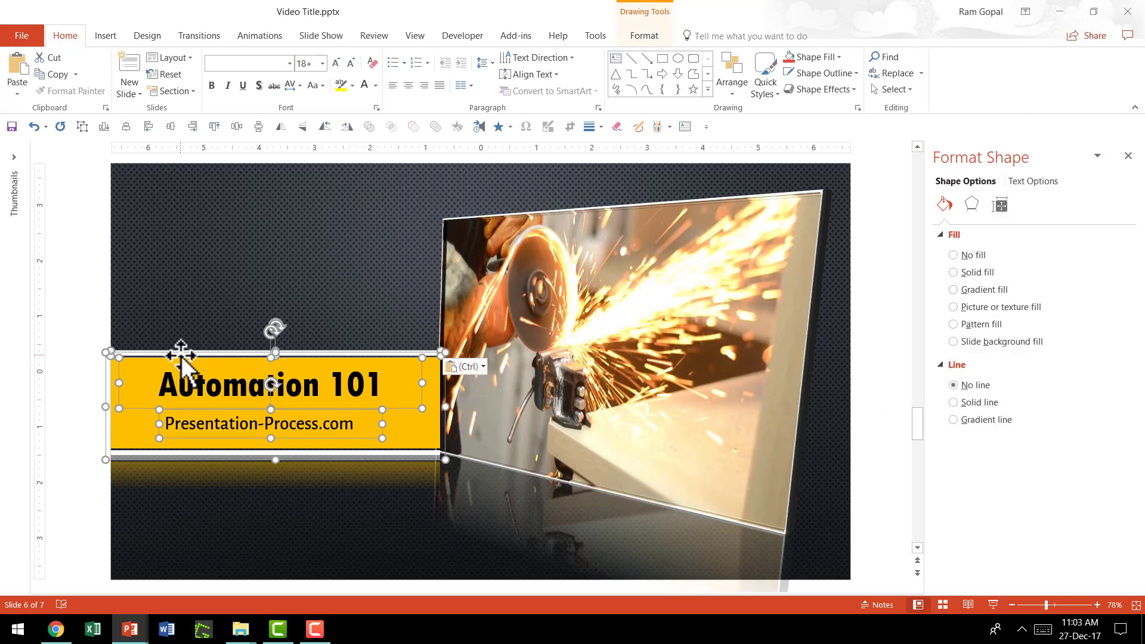
left_click(540, 319)
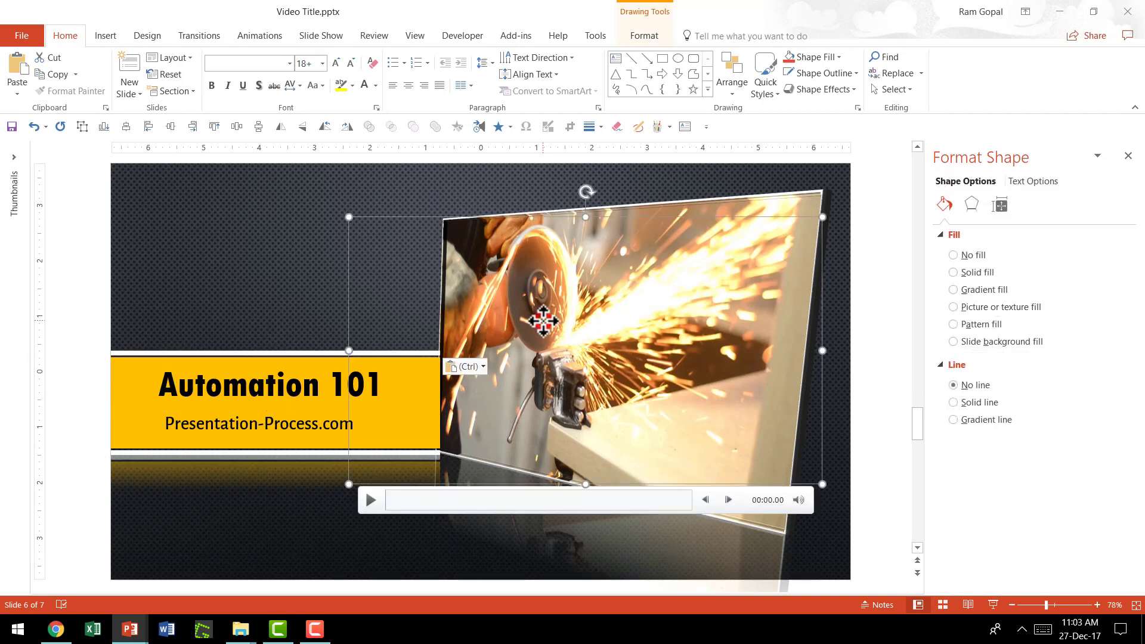
right_click(541, 320)
left_click(590, 445)
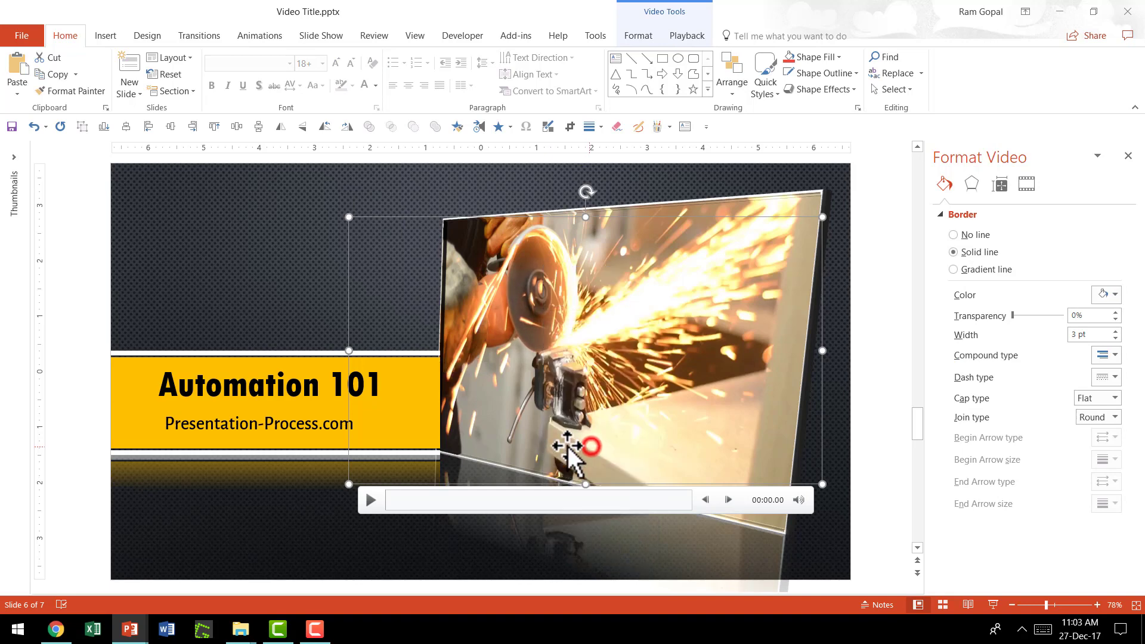
left_click(884, 391)
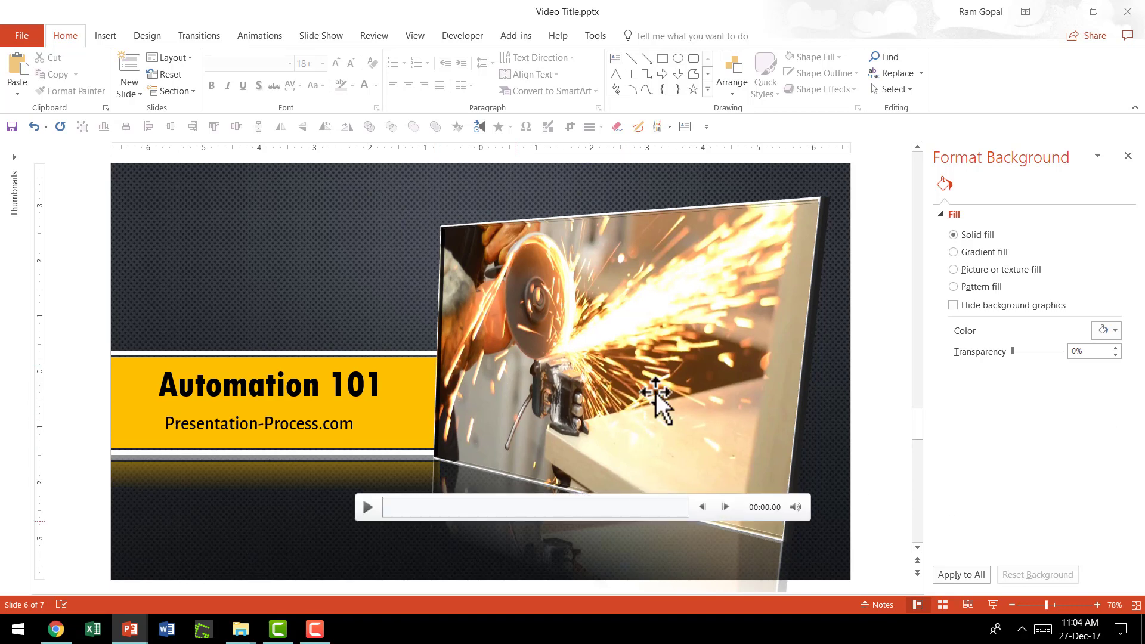
Select the BB-8 picture, then return to Pixabay in the browser
left_click(869, 420)
scroll(881, 444, "up", 1)
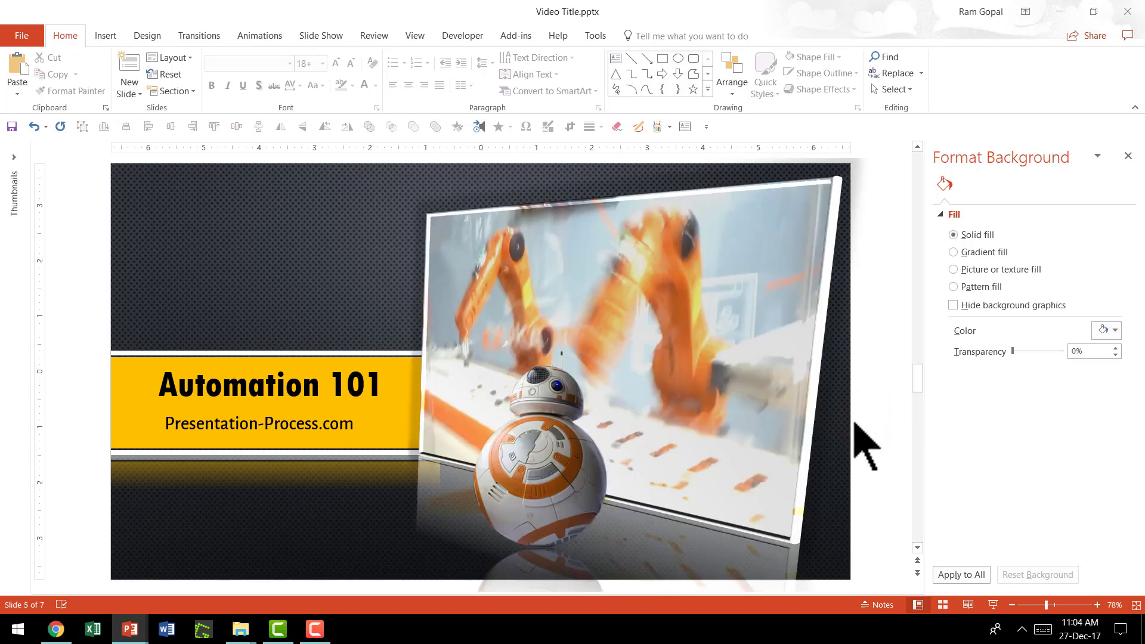
left_click(527, 459)
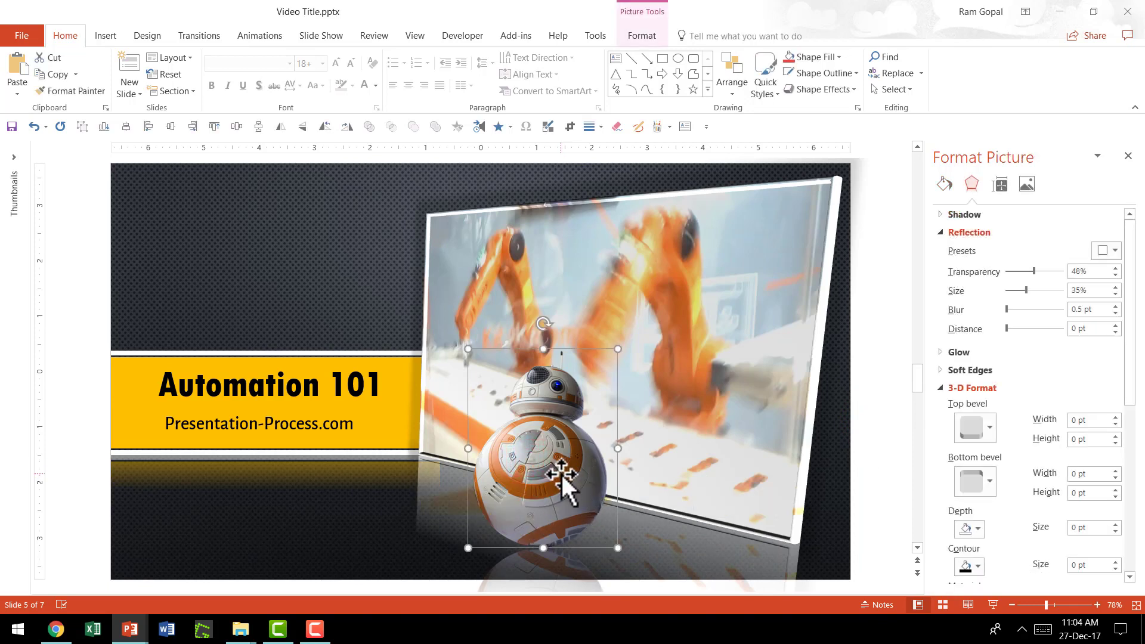
left_click(55, 628)
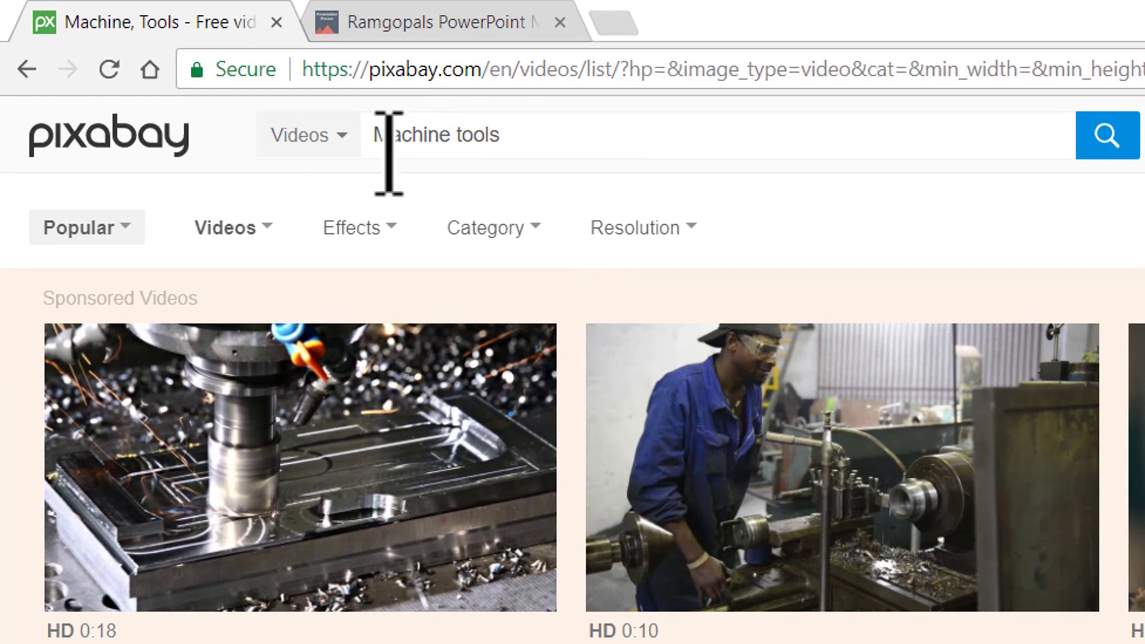
Filter Pixabay to transparent-background photos and replace the search query with Robot
left_click(347, 141)
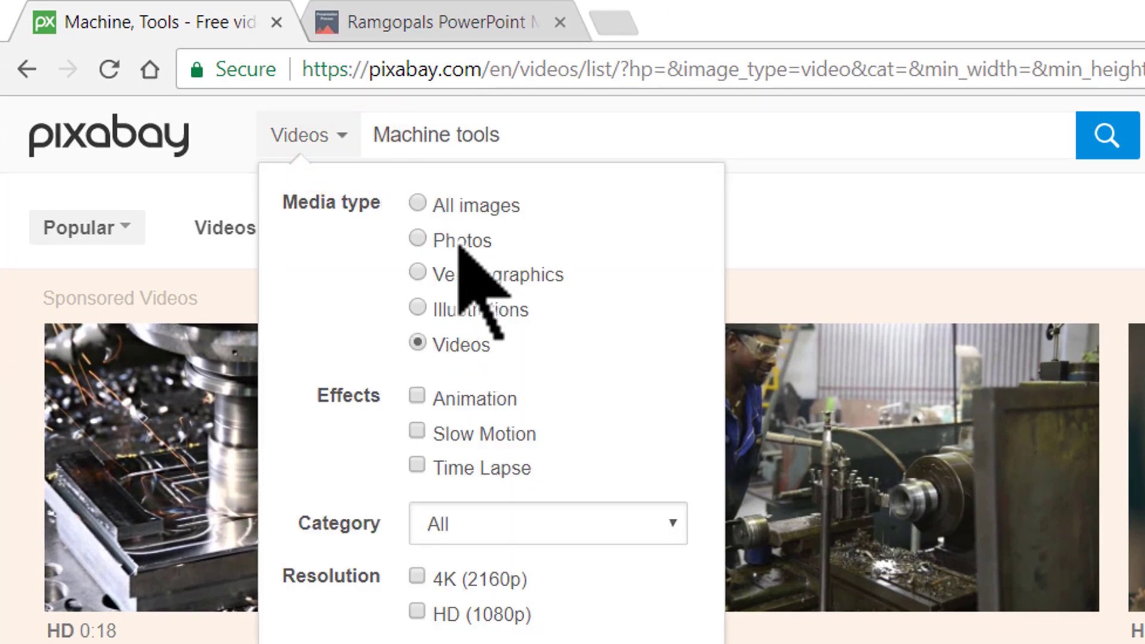
left_click(457, 240)
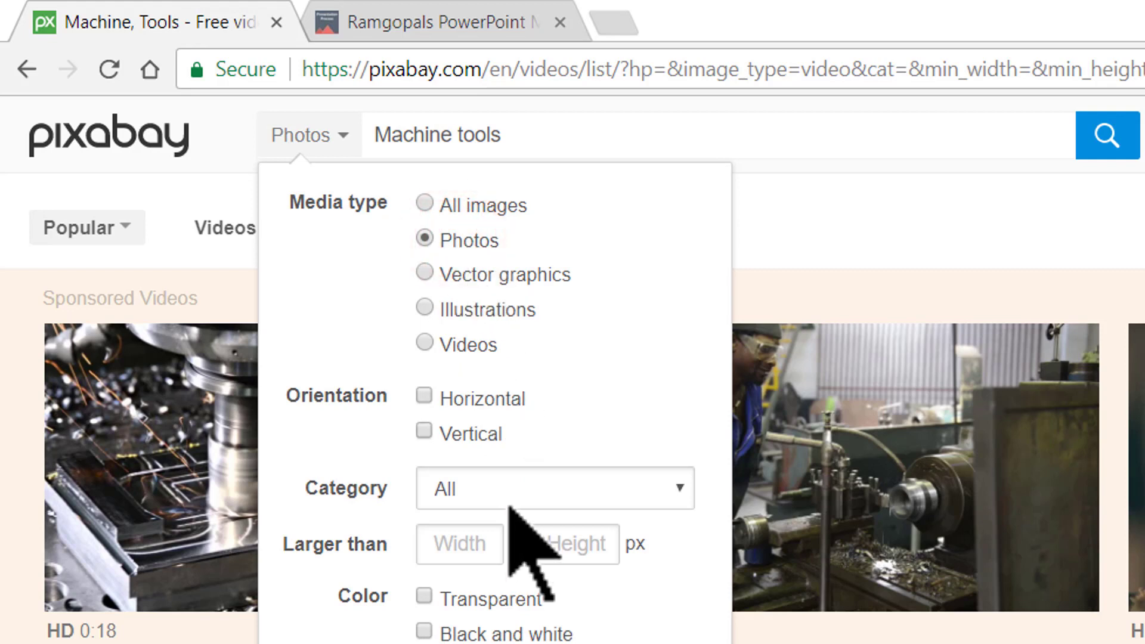
left_click(425, 597)
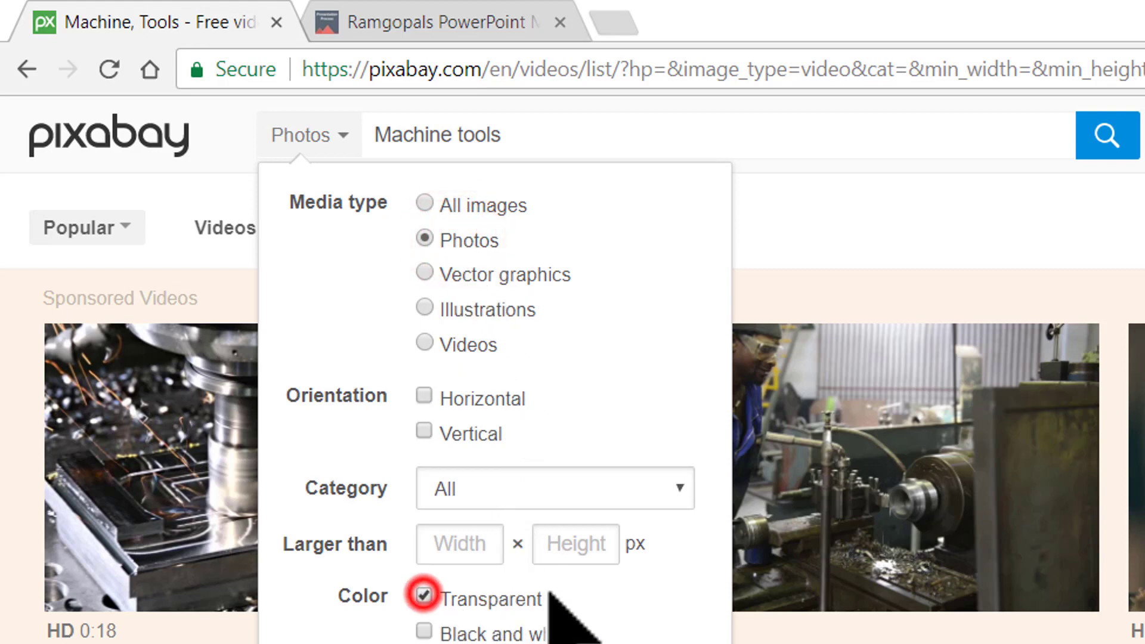
left_click(932, 148)
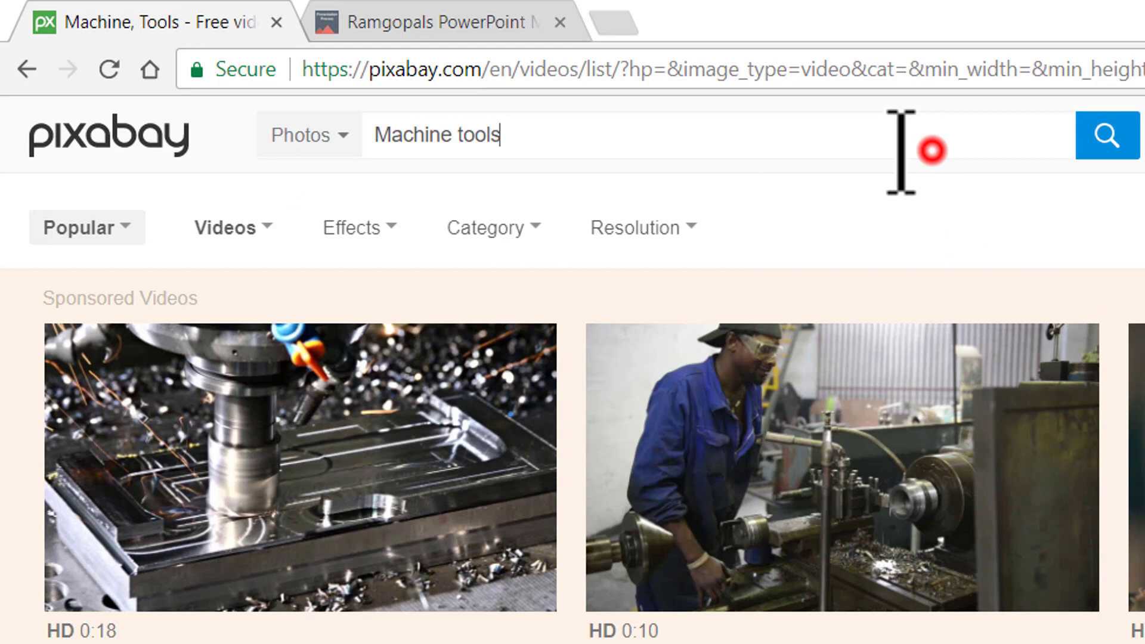
triple_click(866, 145)
type("Ro")
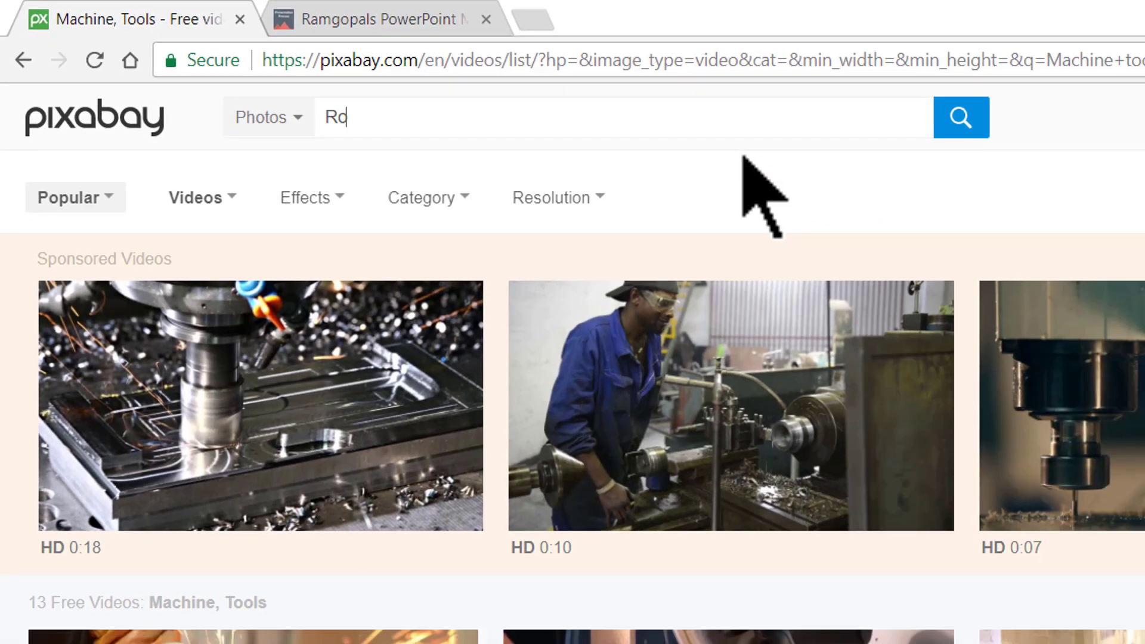
type("bot")
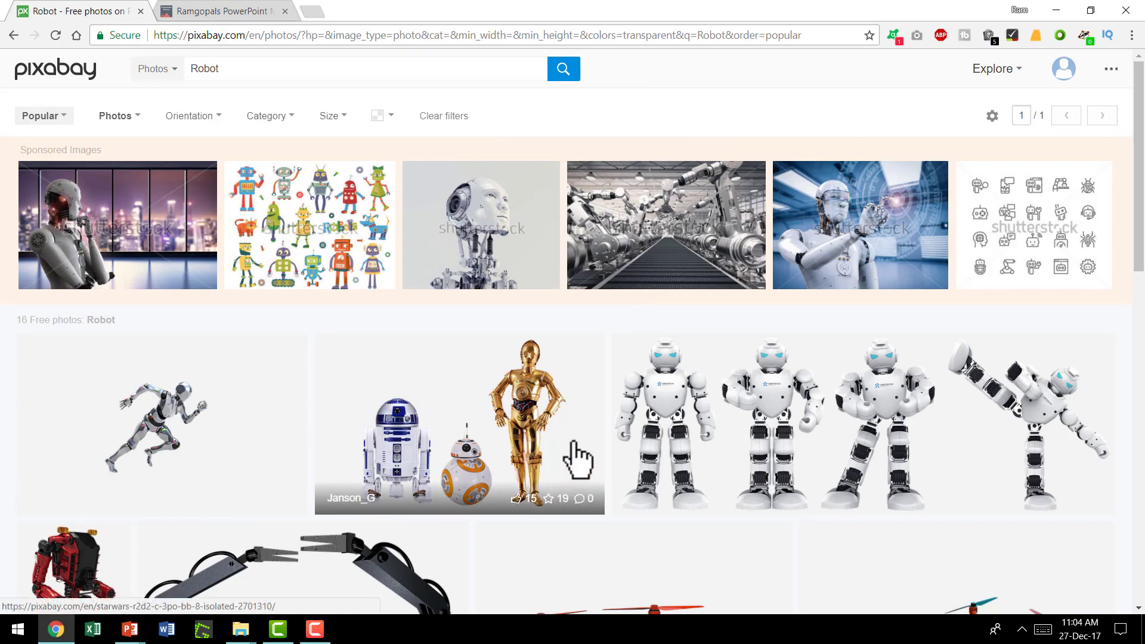
scroll(578, 458, "down", 3)
scroll(957, 413, "down", 3)
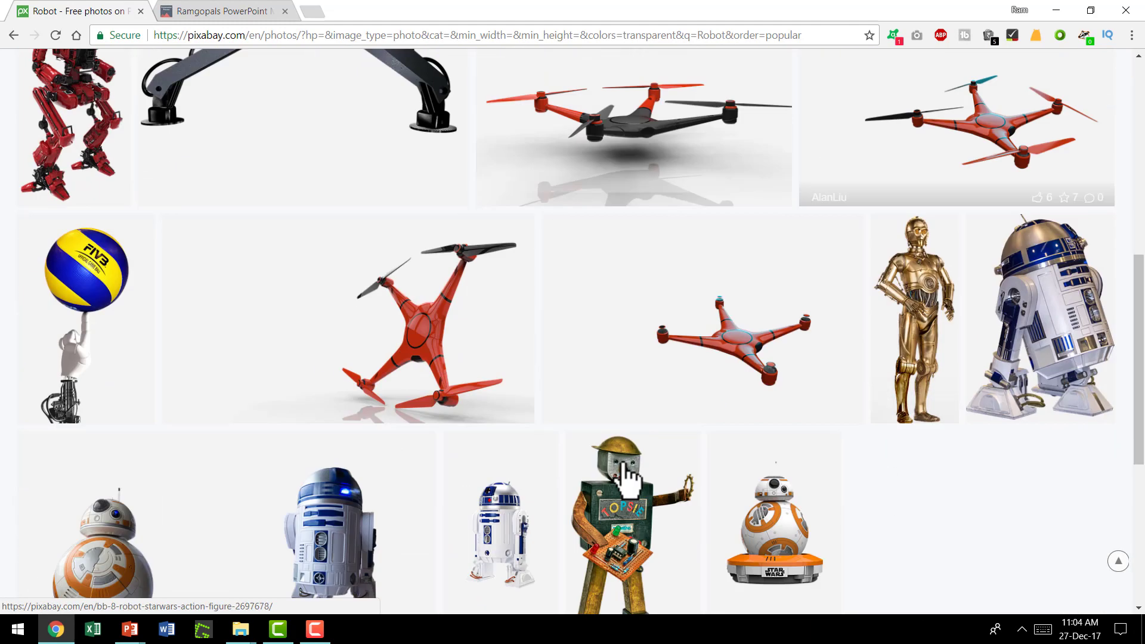
scroll(144, 548, "down", 2)
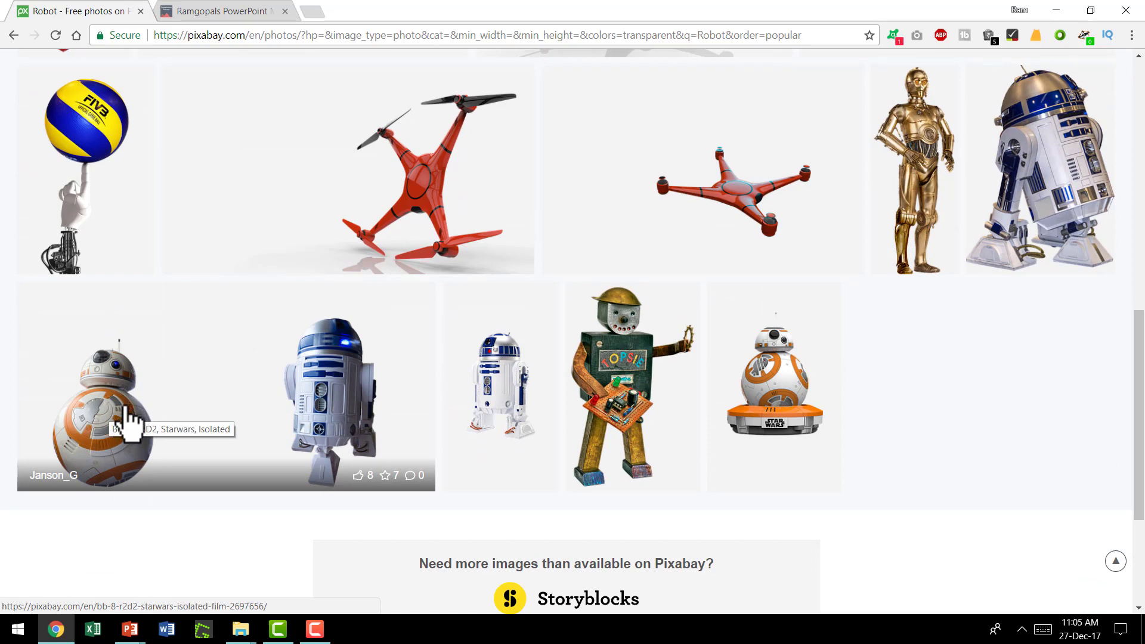
left_click(130, 629)
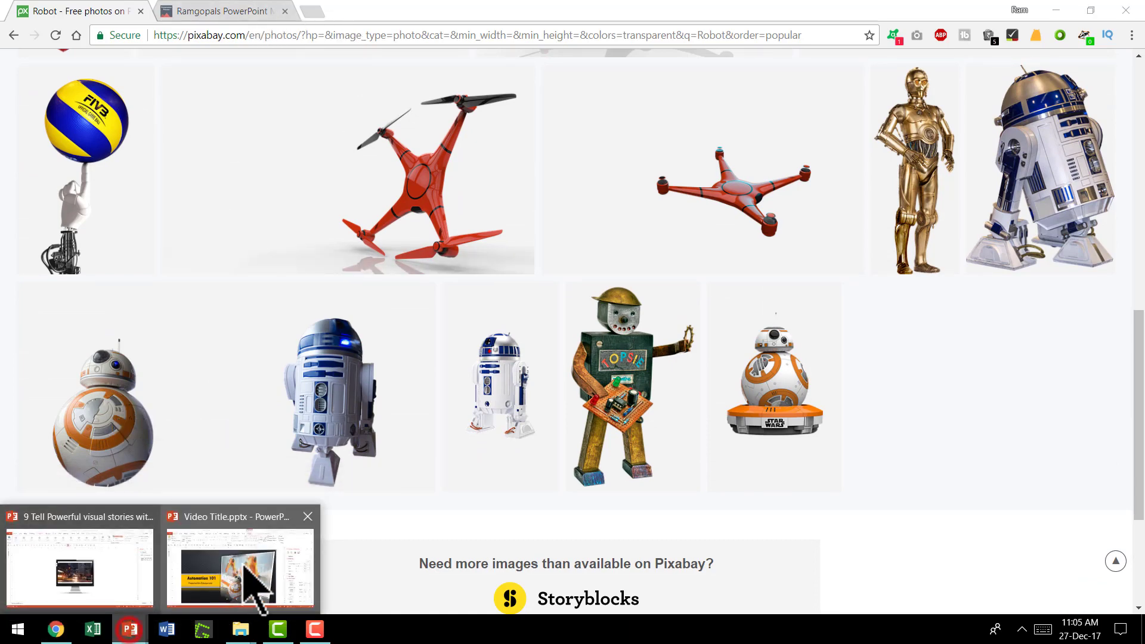
Check the BB-8 picture on slide 6 of Video Title.pptx and preview the slide full screen
left_click(254, 585)
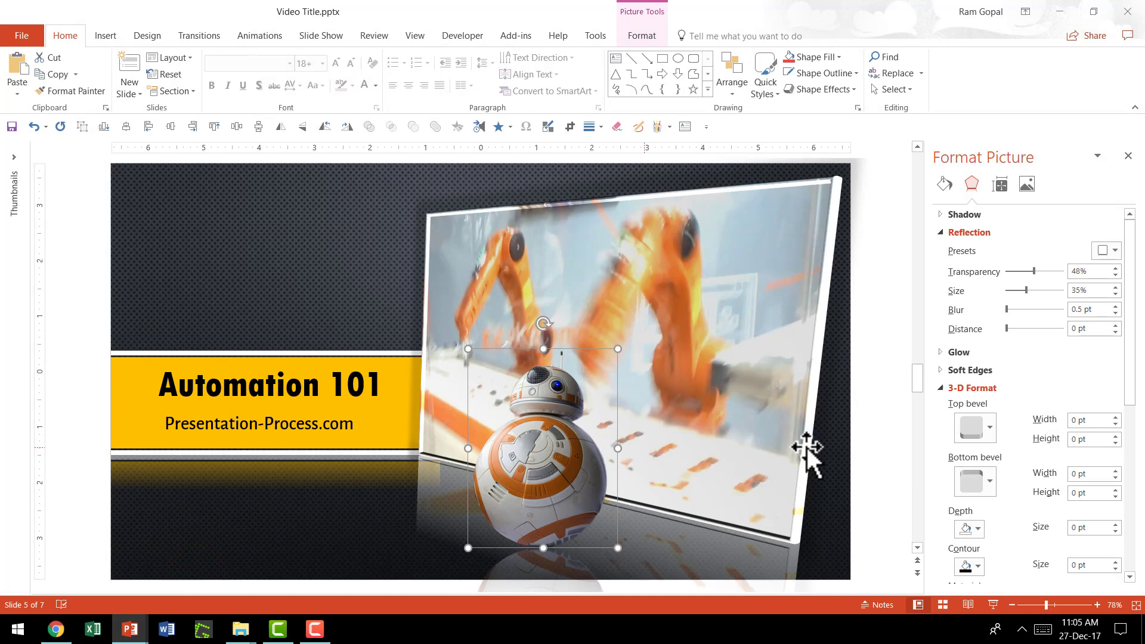
left_click(896, 428)
scroll(892, 427, "down", 1)
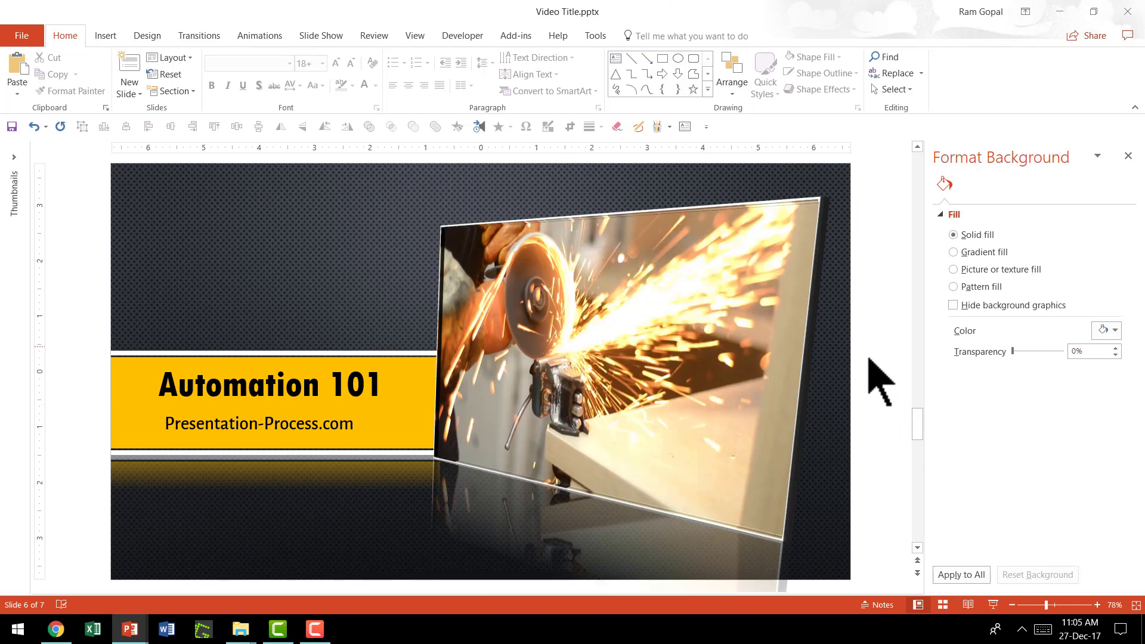
left_click(526, 487)
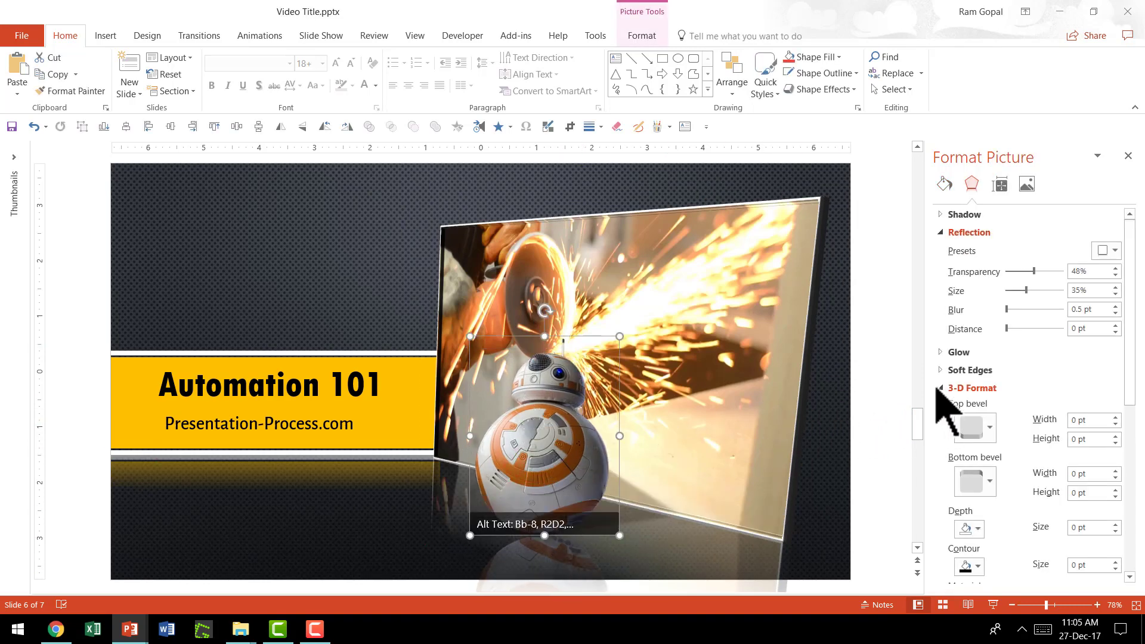
mouse_move(544, 435)
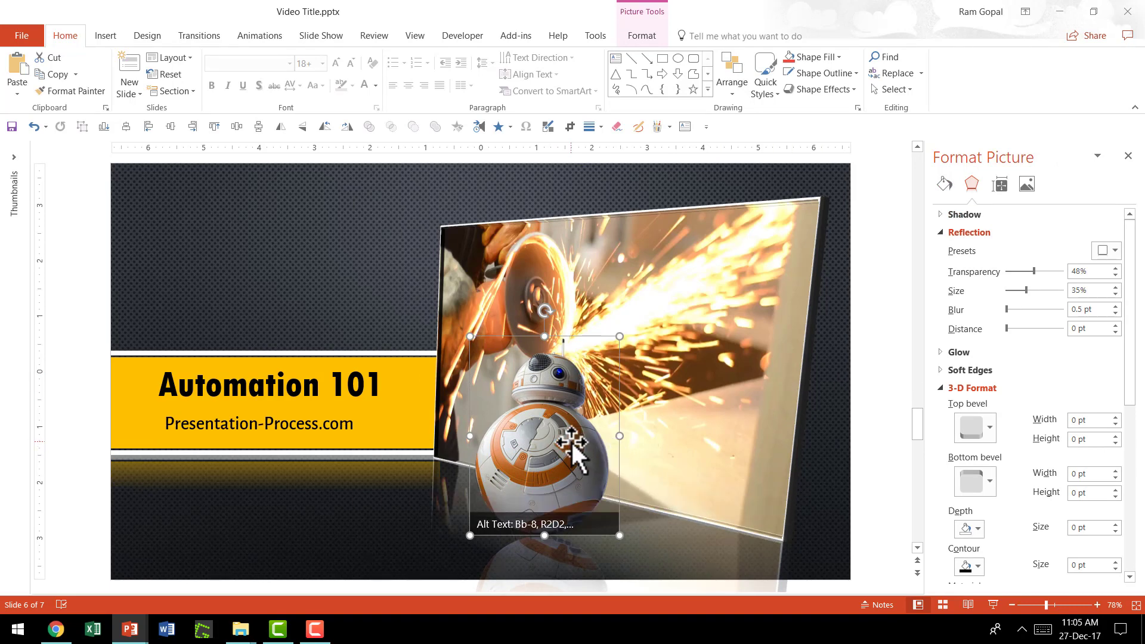
left_click(880, 426)
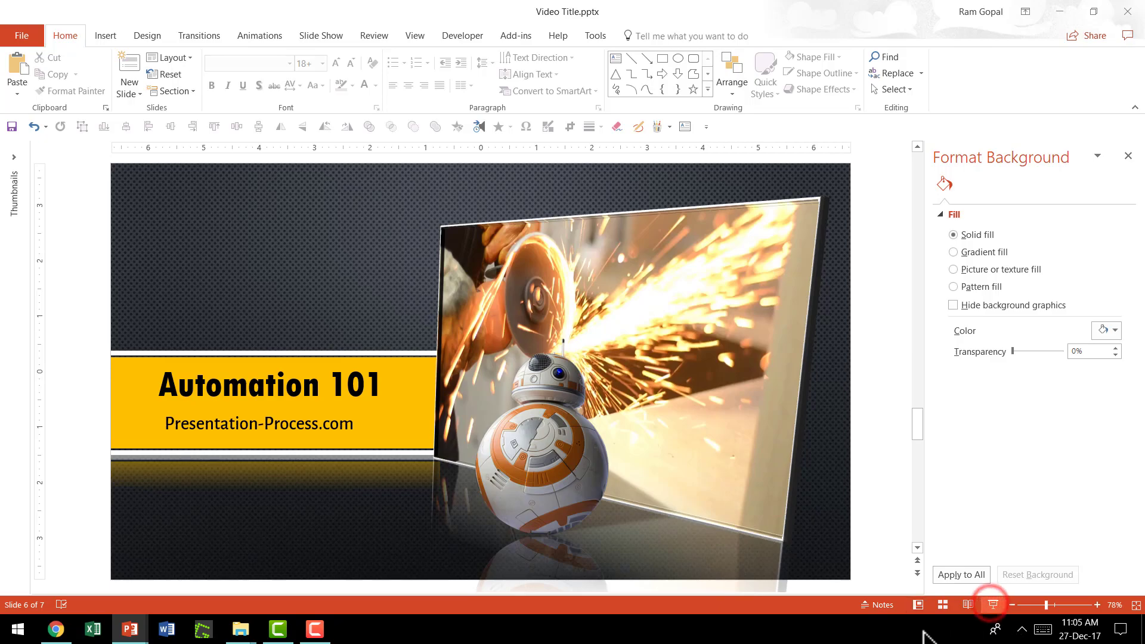
key("shift+F5")
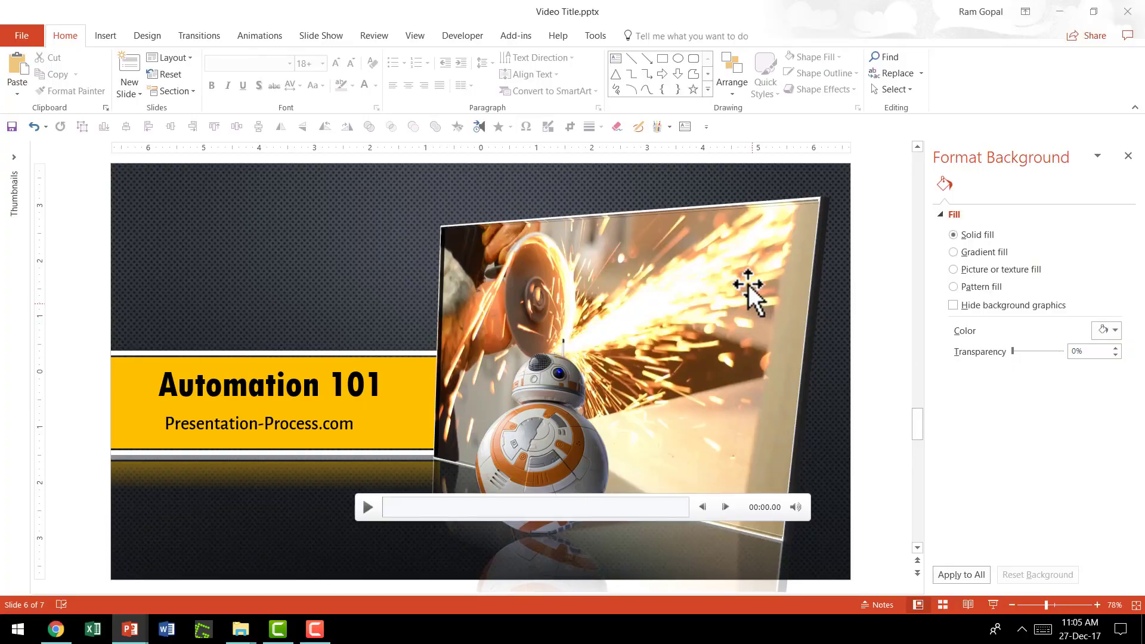
Set the grinder video's playback to start Automatically and Loop until Stopped
left_click(775, 255)
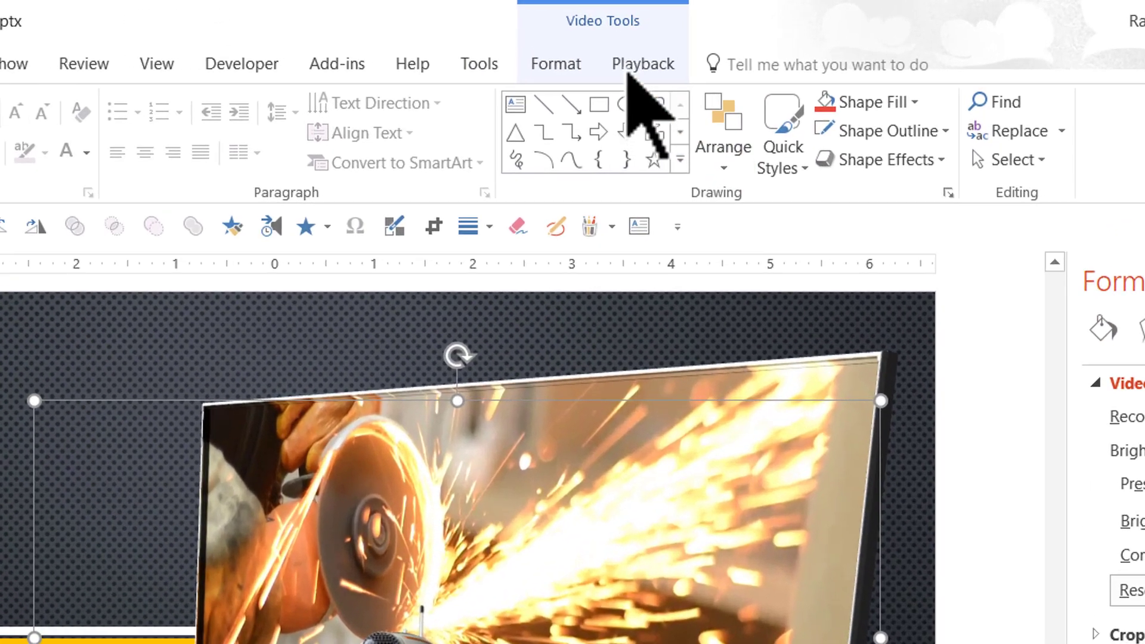
left_click(626, 64)
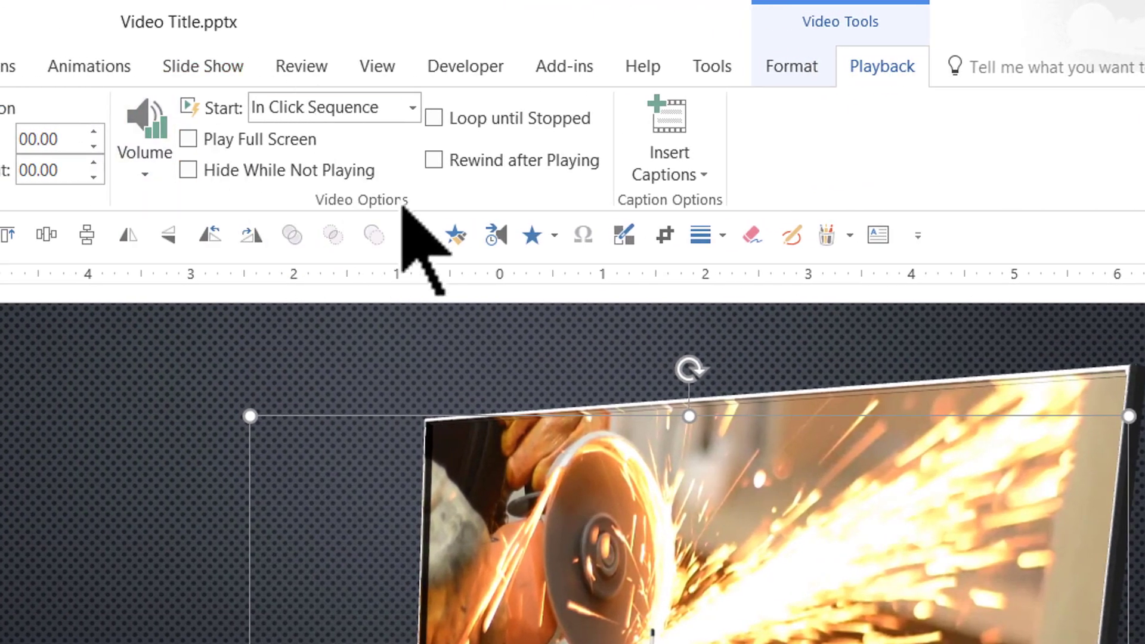
left_click(332, 107)
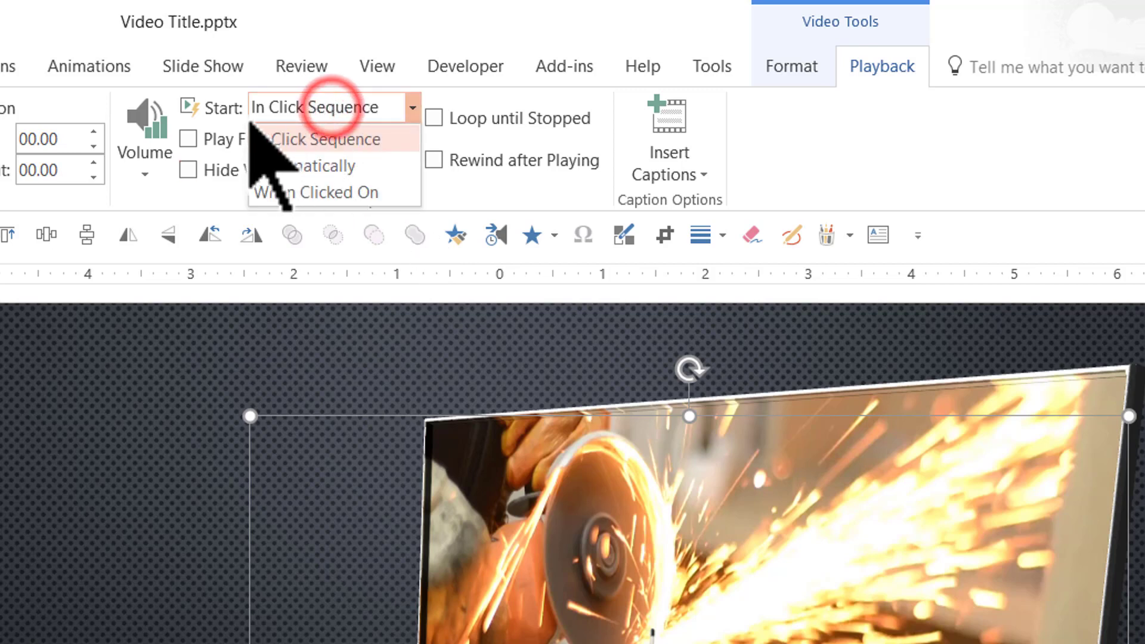
left_click(296, 165)
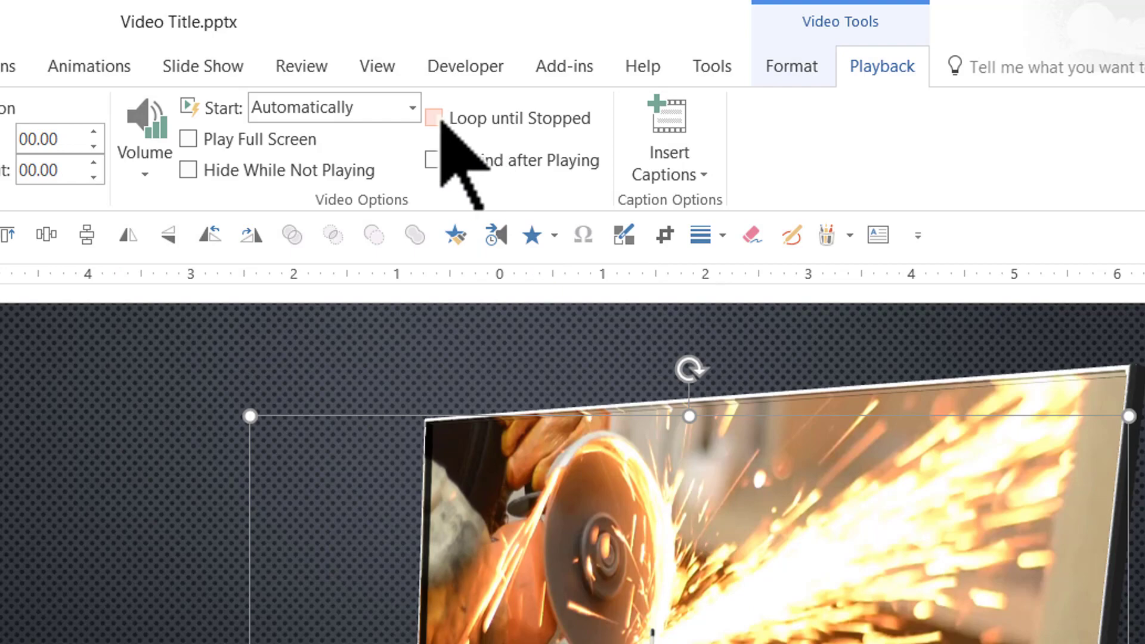
left_click(435, 119)
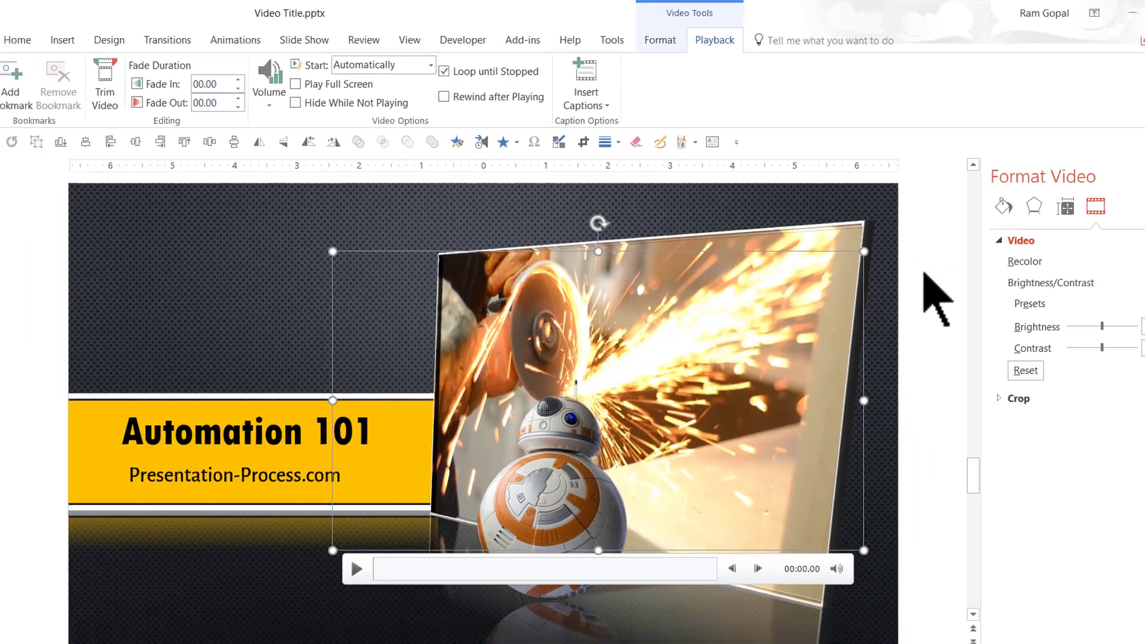
mouse_move(584, 358)
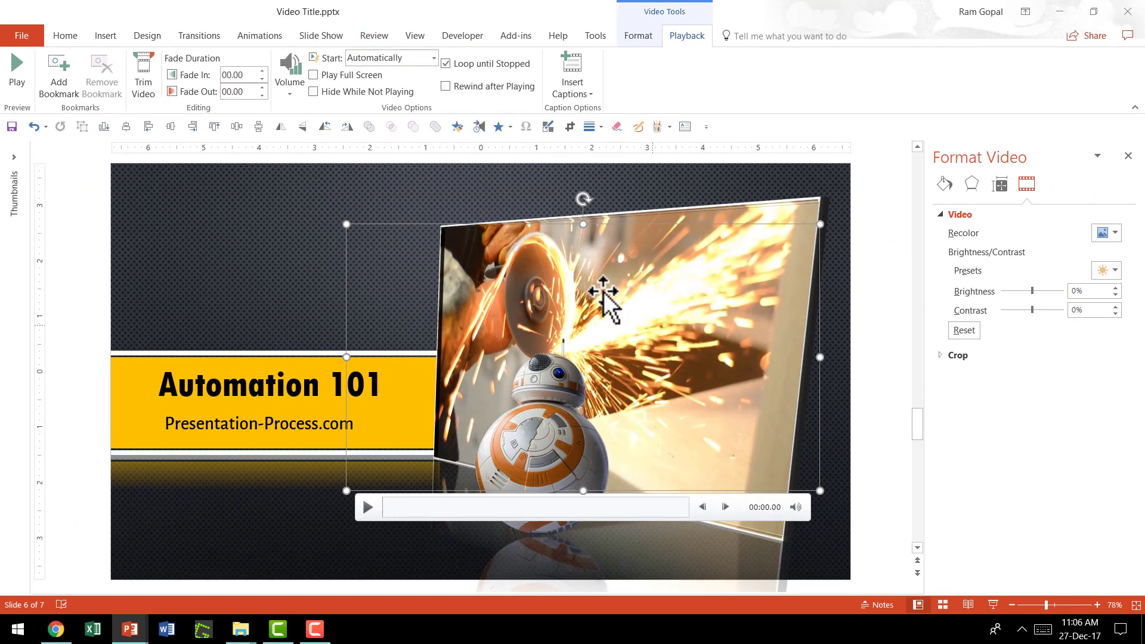
left_click(874, 304)
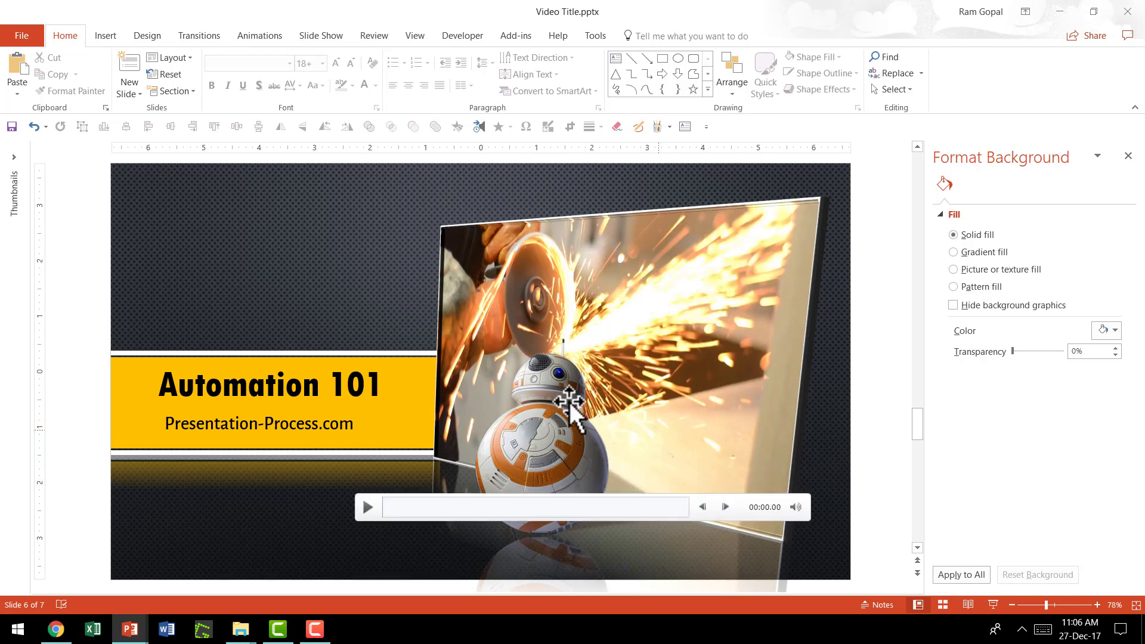
Present slide 6 full screen using the status-bar Slide Show button
left_click(992, 605)
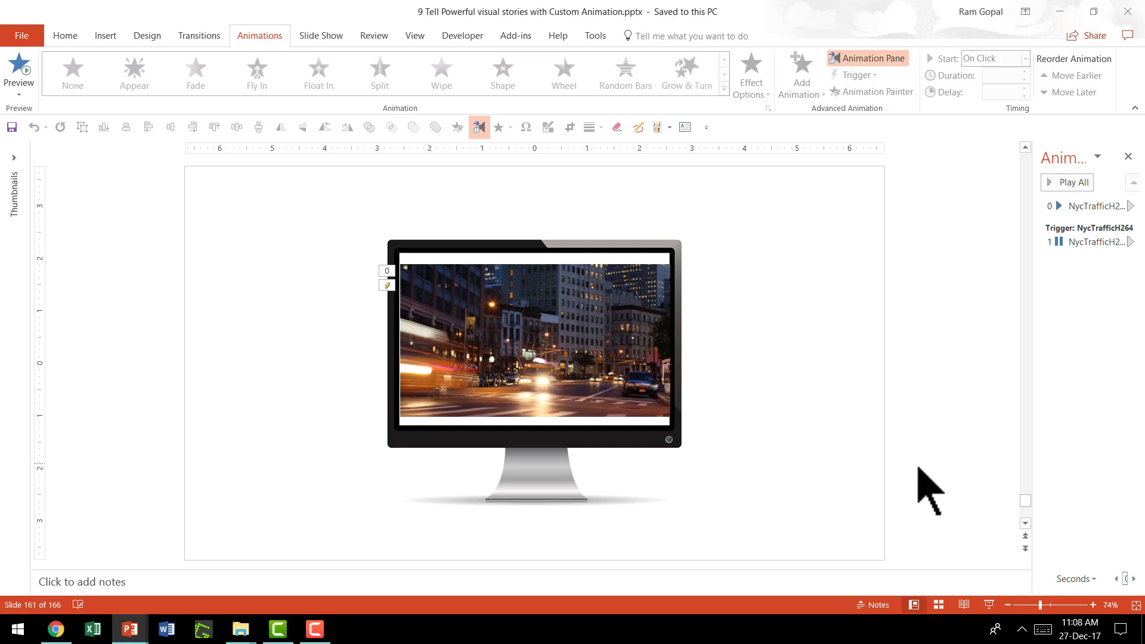
Run the monitor slide with the city-traffic video as a full-screen slide show
mouse_move(535, 339)
left_click(989, 604)
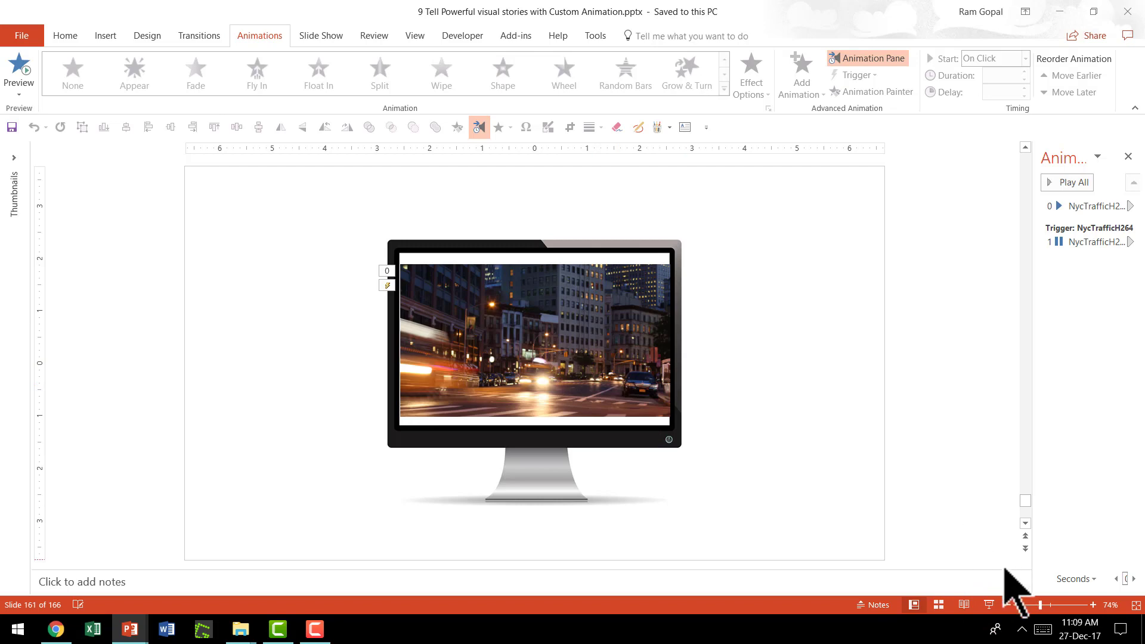
left_click(988, 604)
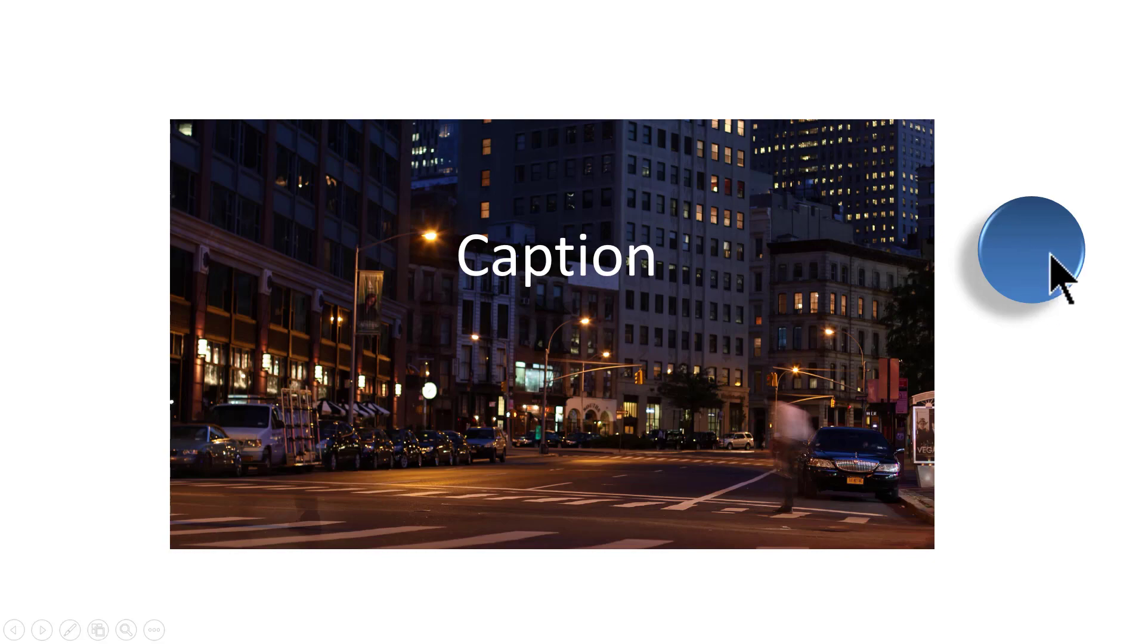
Exit the slide show and move the Rectangle 4 caption animation up in the Animation Pane
key("Escape")
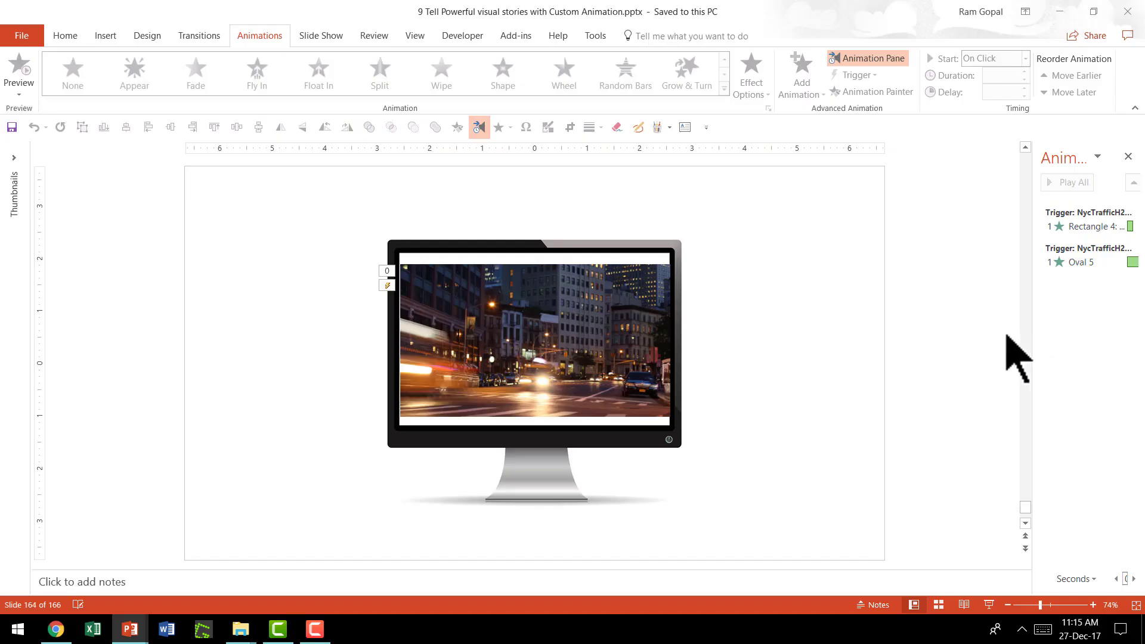
left_click_drag(1073, 238, 1076, 218)
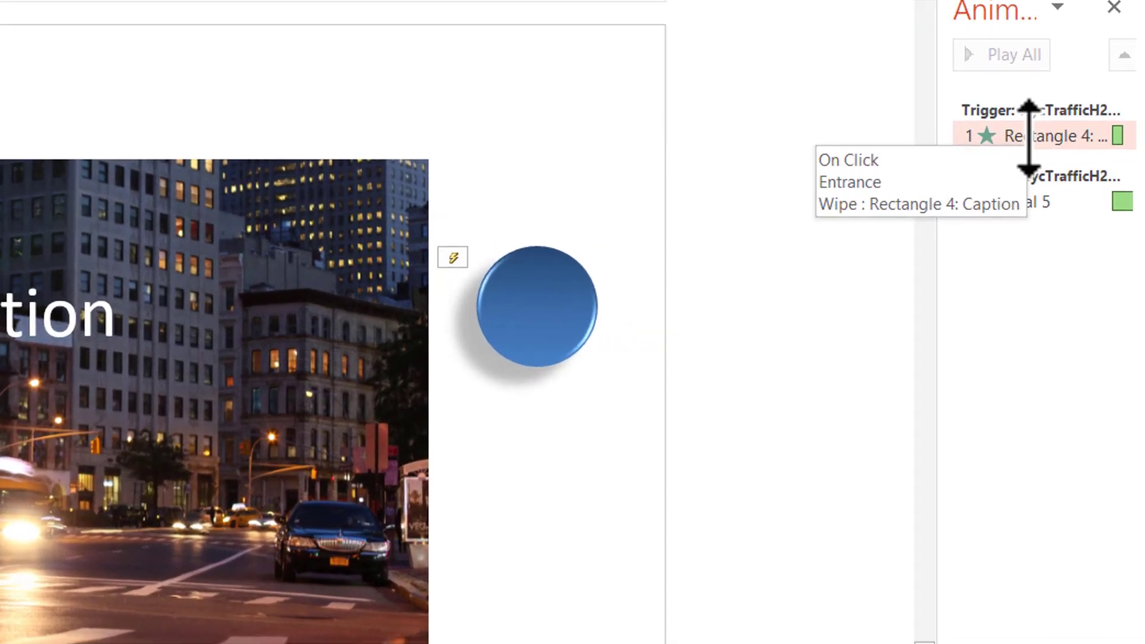